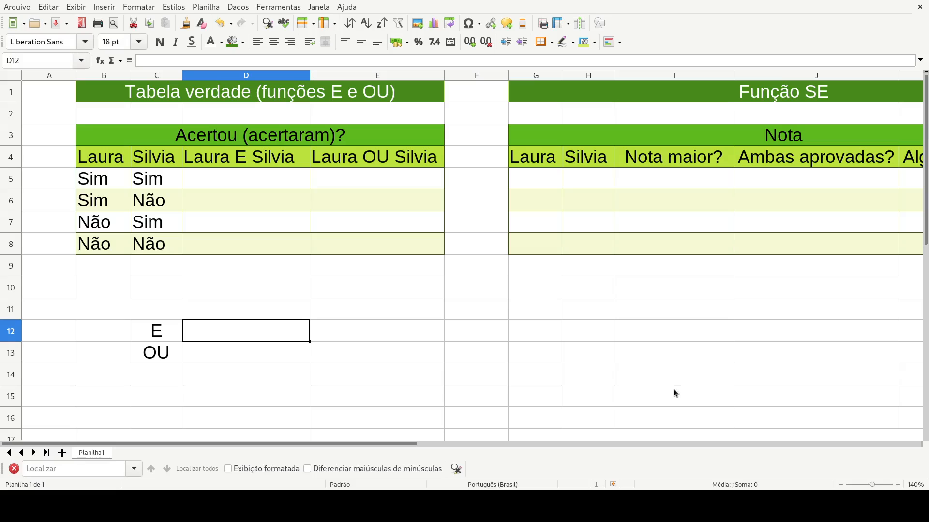
- Highlight the E and OU label cells, C12:C13, with a yellow background
key("Right")
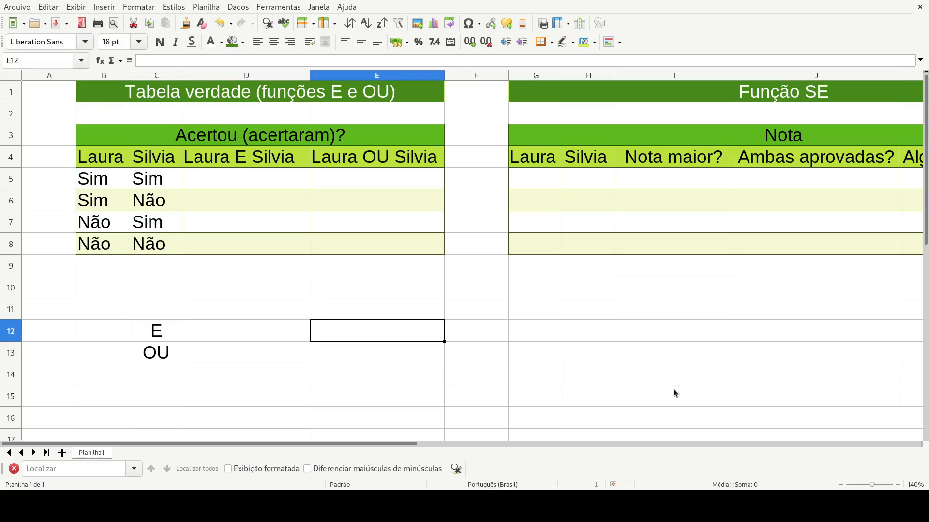
key("Left")
key("Left")
key("shift+Down")
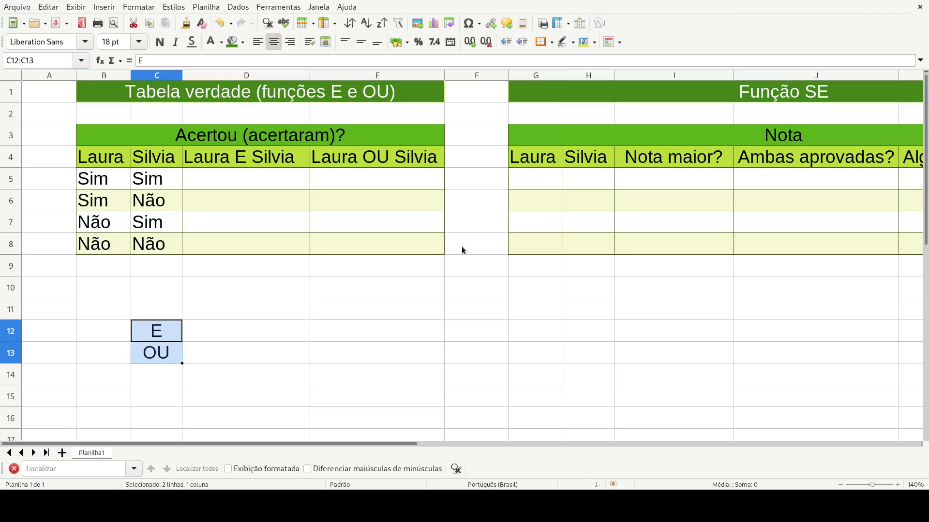
left_click(231, 109)
- Enter the explanation "Todas as condições precisam ser atendidas" in D12, beside the E label
left_click(257, 346)
key("Up")
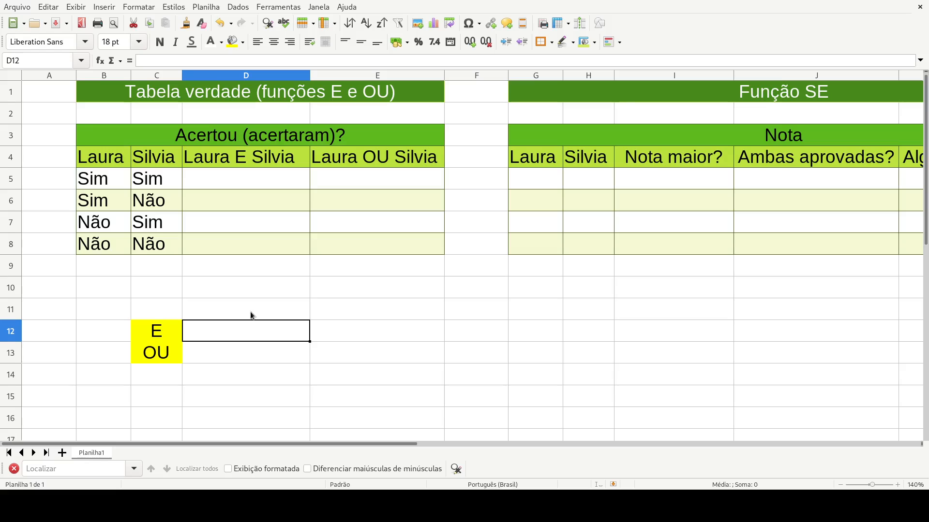
type("To")
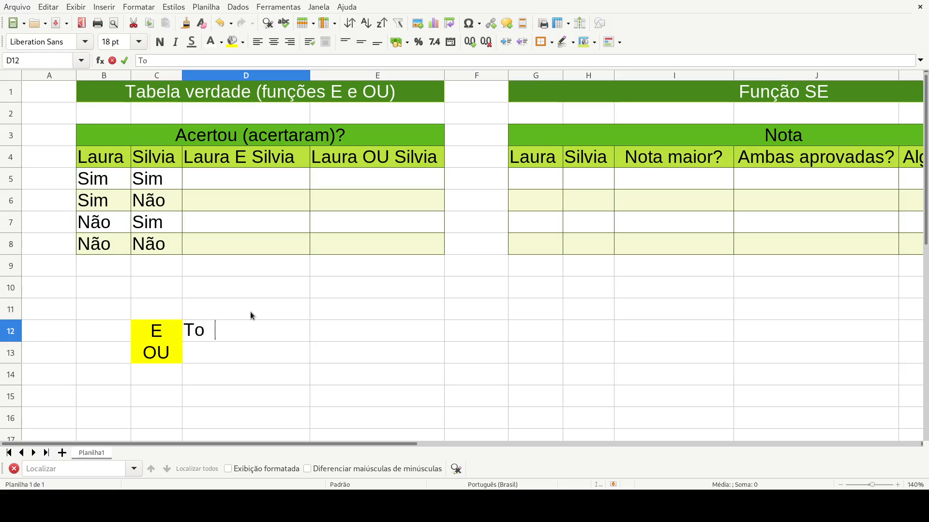
type("das as c")
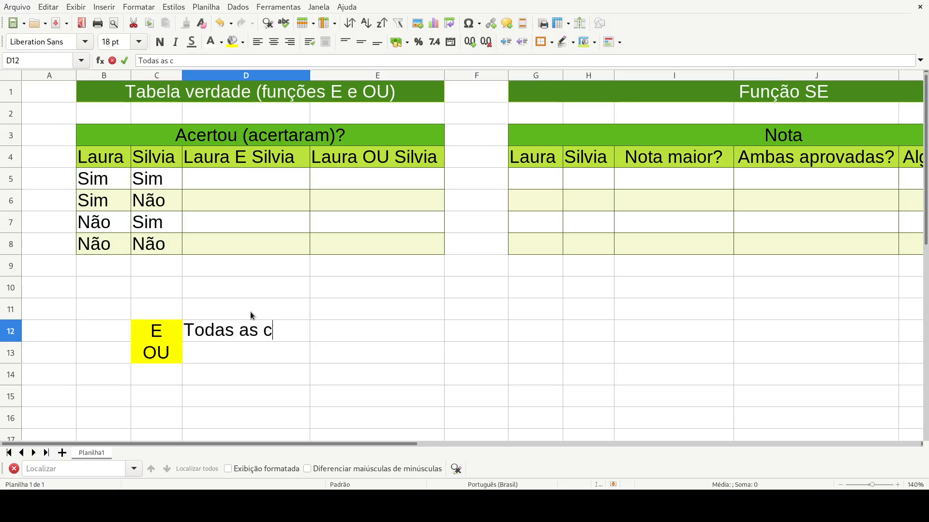
type("ondições pre")
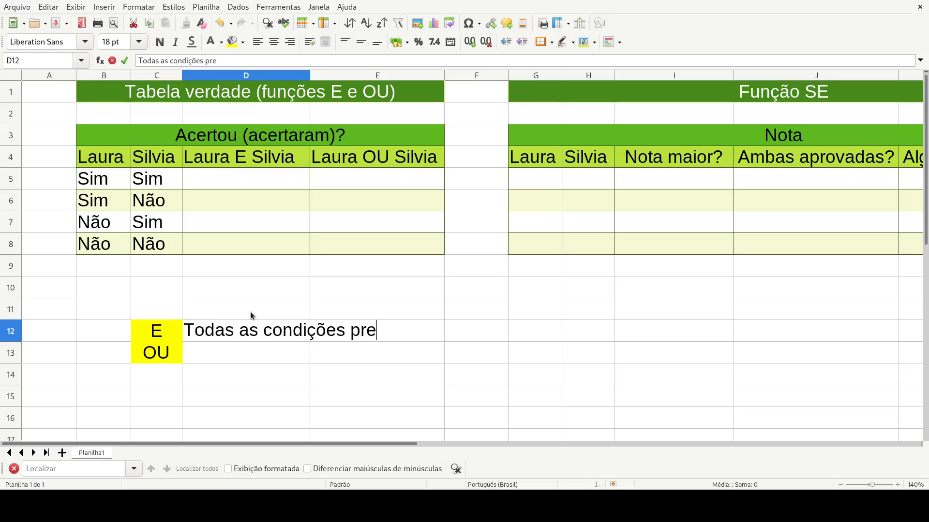
type("cisam ser ")
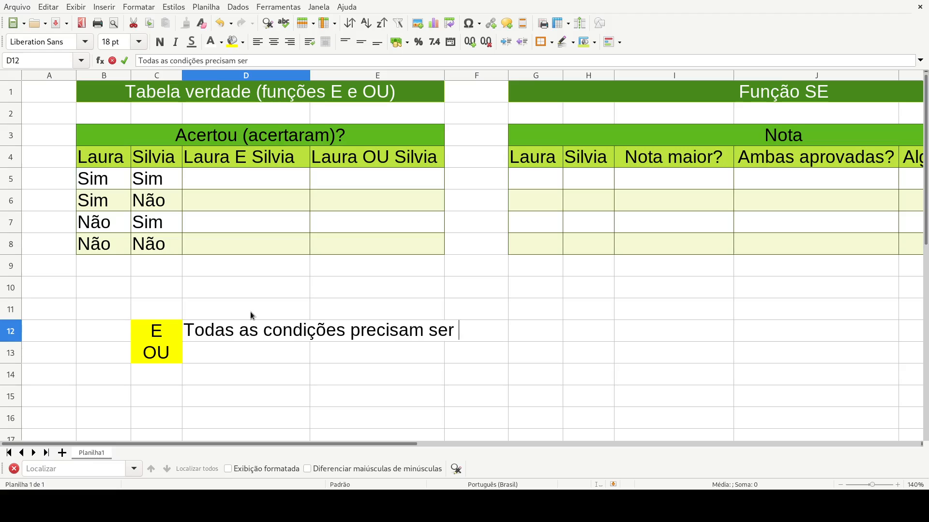
type("atendidas")
key("Return")
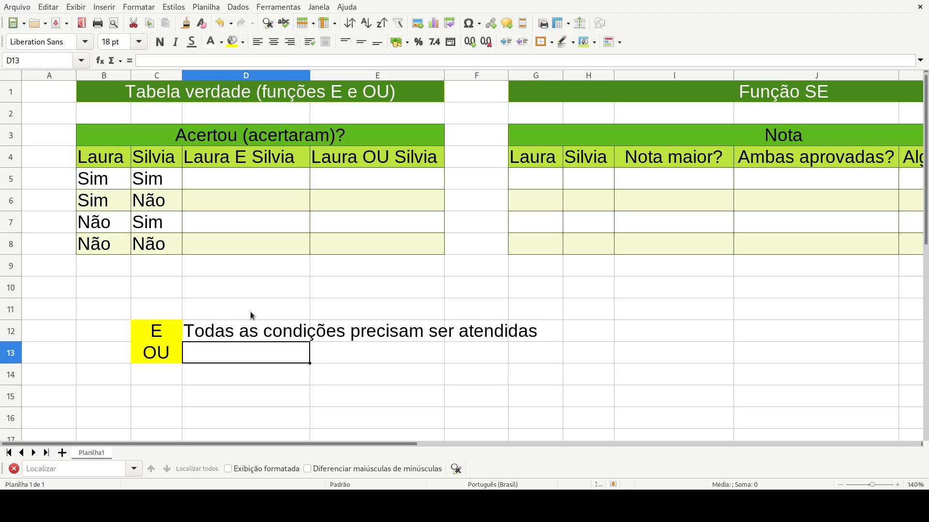
- Enter the explanation "Pelo menos uma das condições precisa ser atendida" in D13, beside the OU label
type("Pelo ")
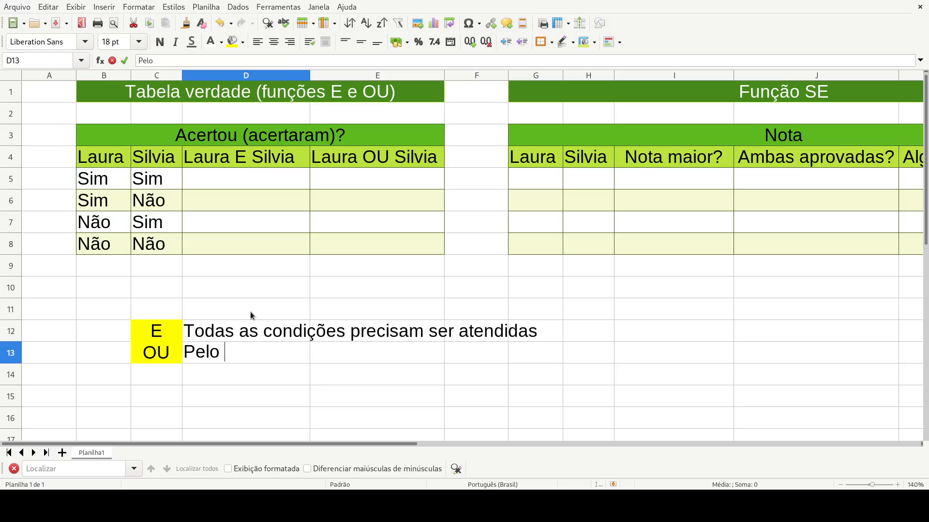
type("menos uma")
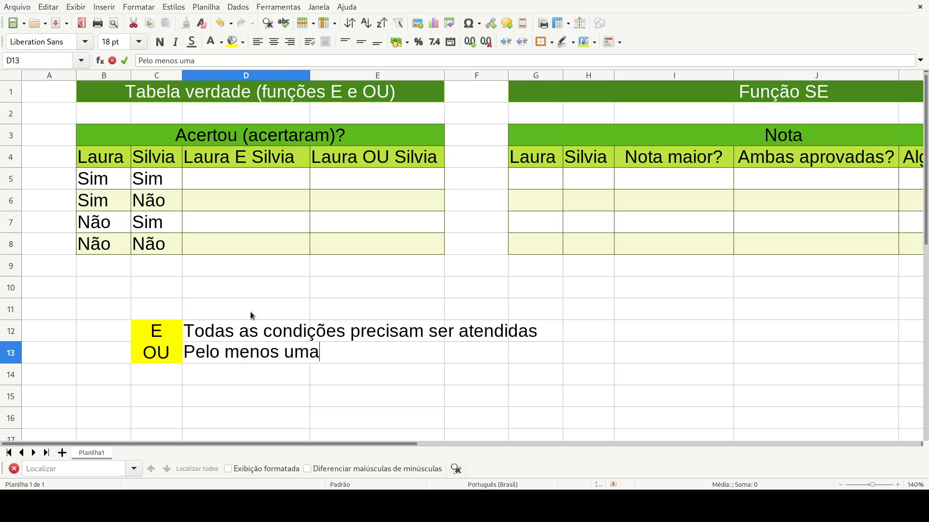
type(" das condi")
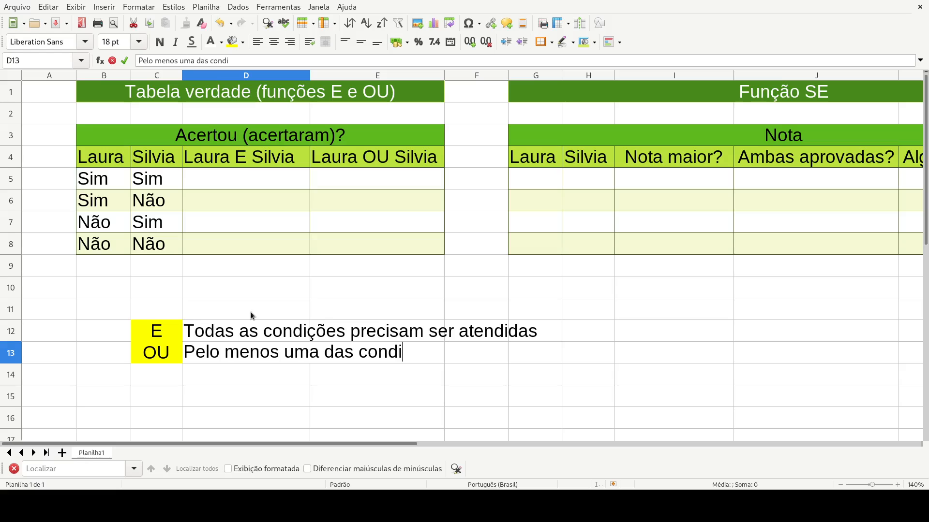
type("ções precis")
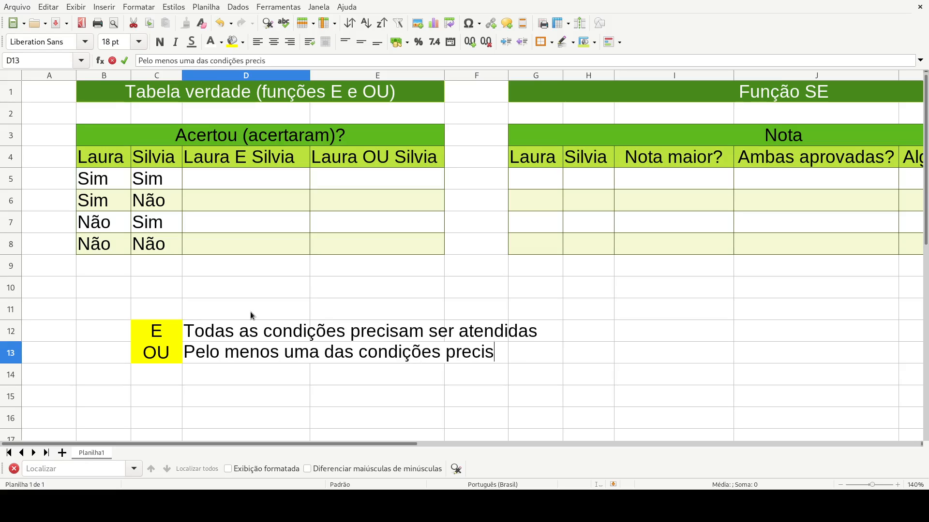
type("a ser atendida")
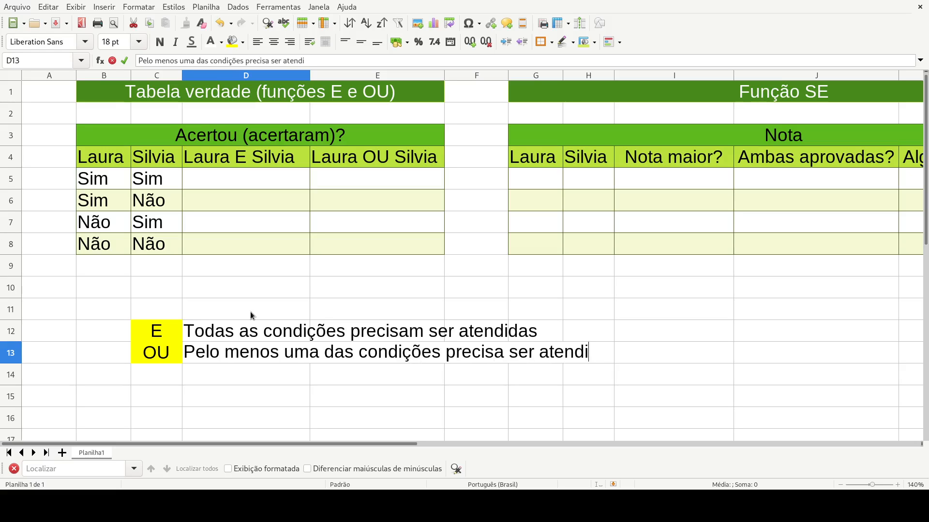
key("Return")
- Review the E and OU explanations in rows 12 and 13, selecting each row's label together with its text
key("Up")
key("Up")
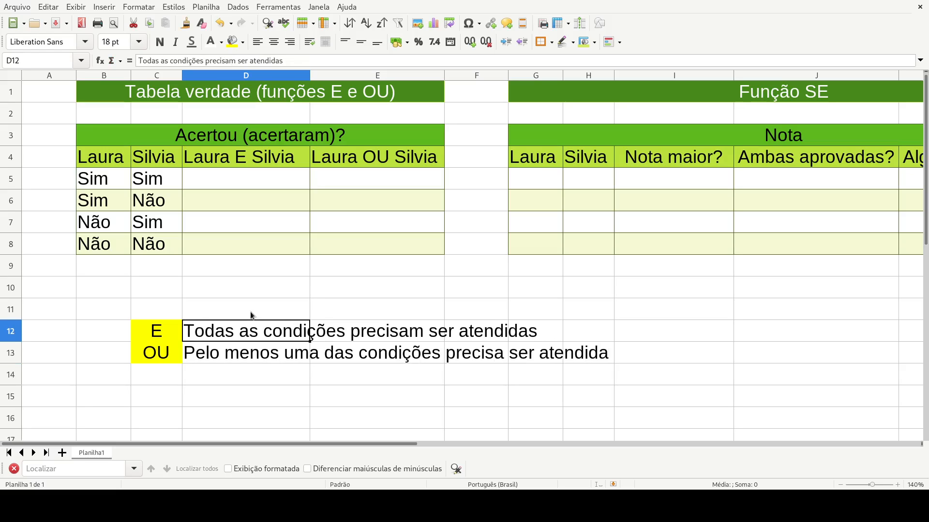
key("Left")
key("shift+Right")
key("shift+Right")
key("shift+Right")
key("shift+Right")
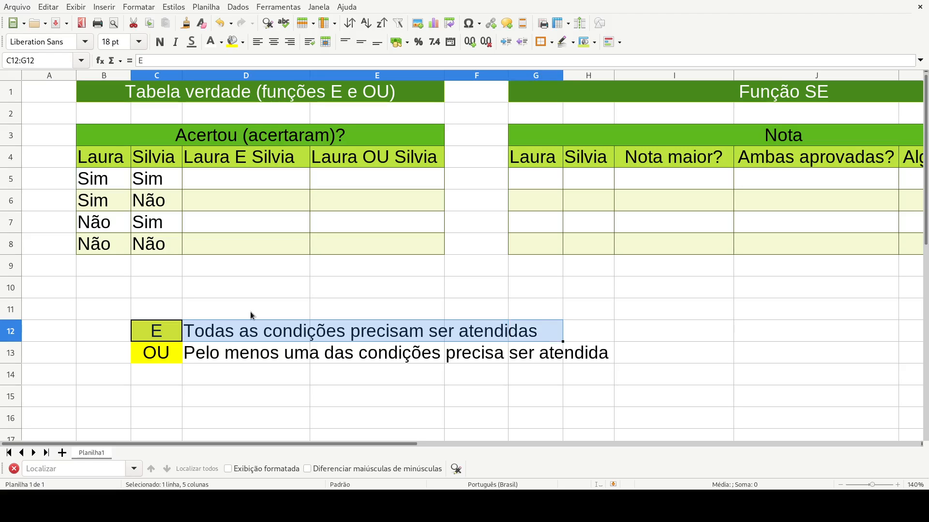
key("Down")
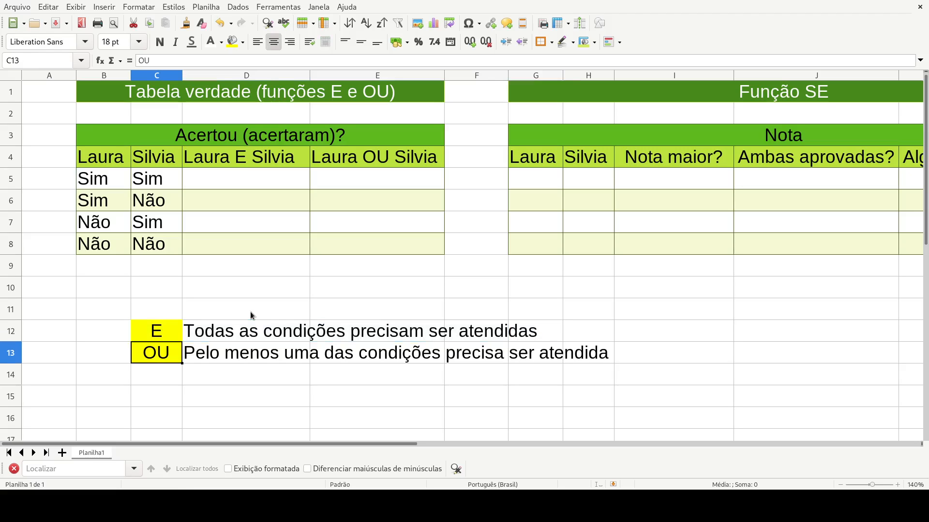
key("shift+Right")
key("shift+Right")
key("shift+Right")
key("shift+Right")
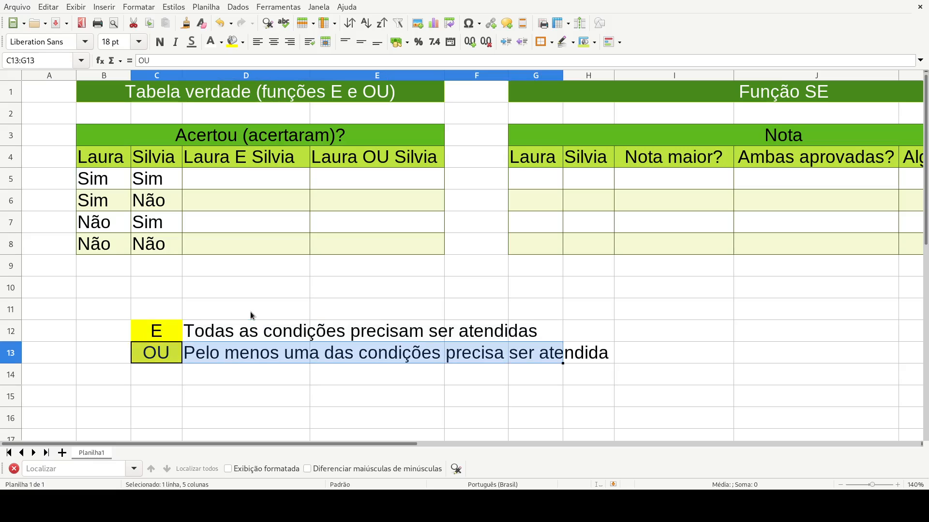
key("shift+Right")
- Examine the "Acertou (acertaram)?" table's heading, its two name columns and the first row of answers
key("Up")
key("Up")
key("Up")
key("Up")
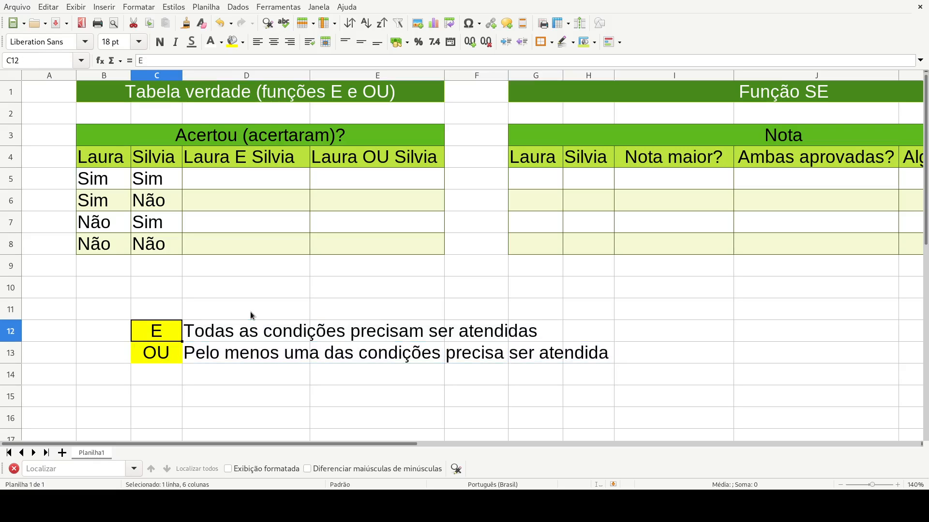
key("Up")
key("Up")
key("Up")
key("Up")
key("Up")
key("Up")
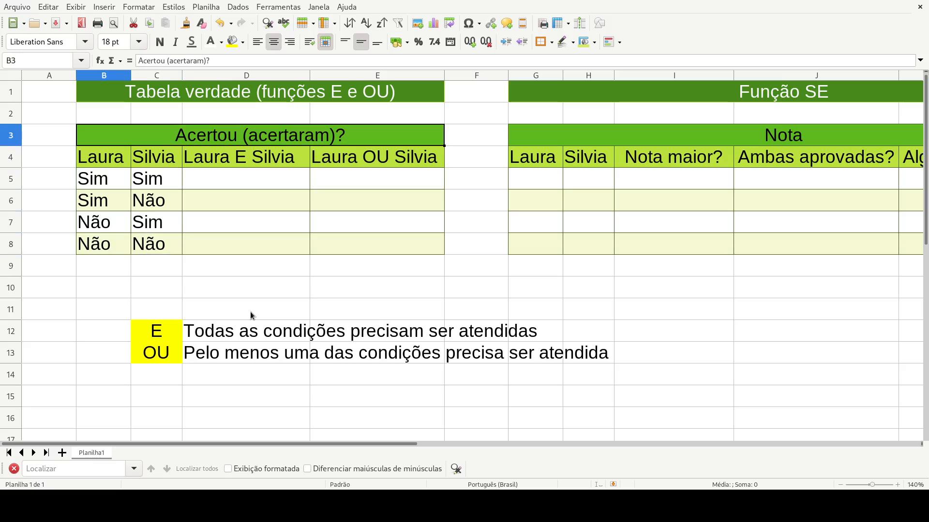
key("Down")
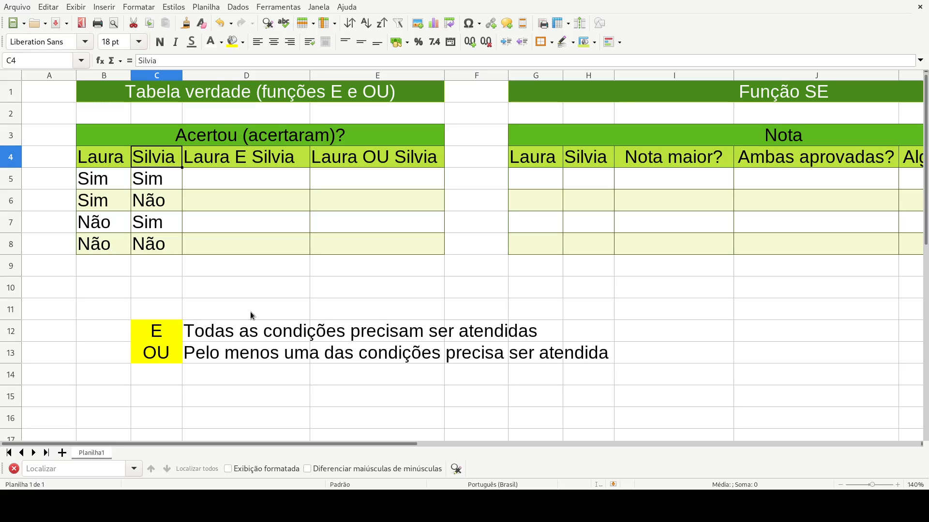
key("Left")
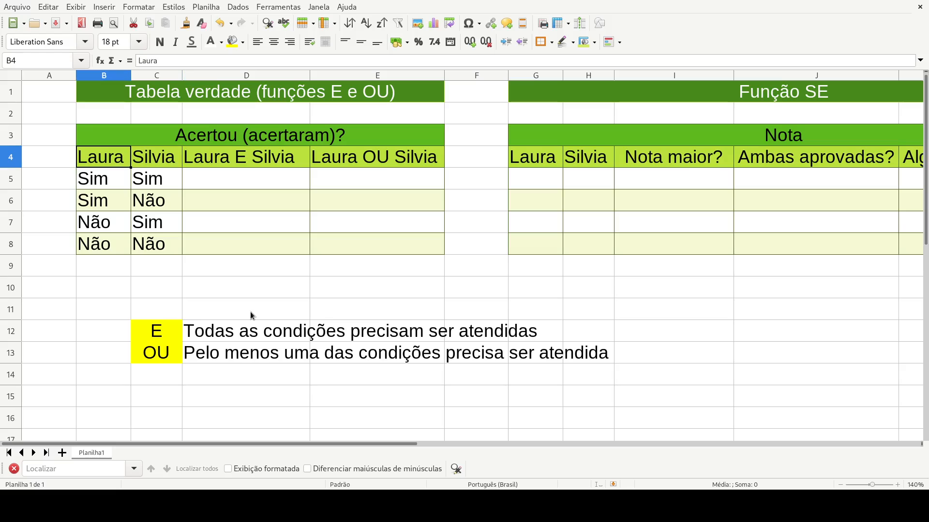
key("Right")
key("Down")
key("Left")
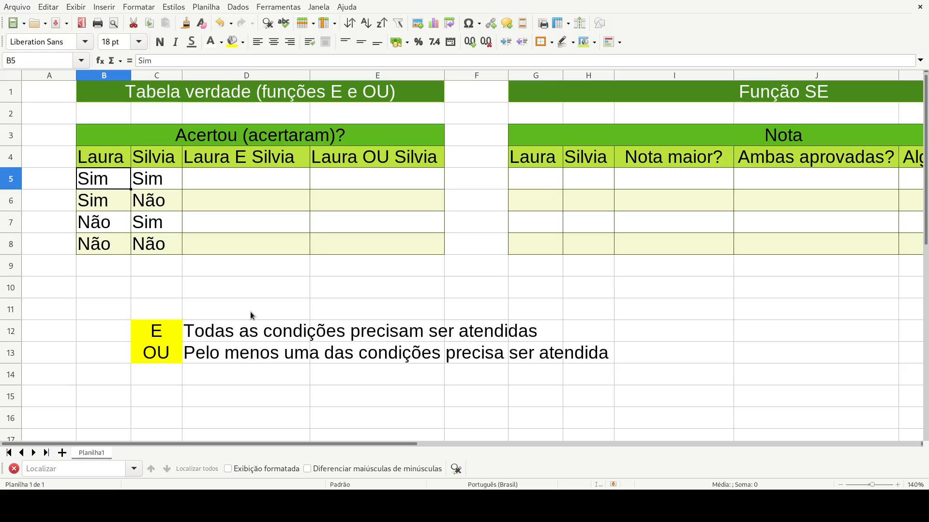
key("Right")
key("Right")
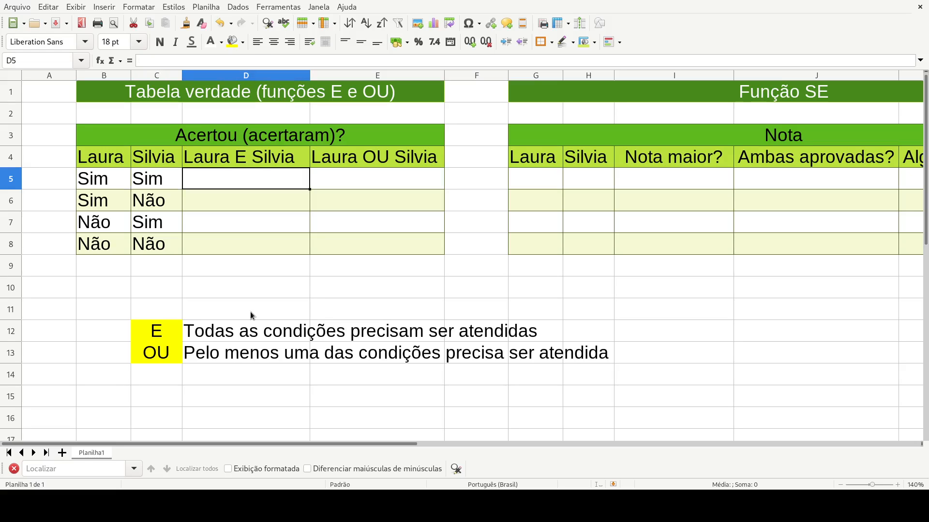
- Examine the four Sim/Não answer combinations in B5:C8, selecting the pairs row by row
key("Up")
key("Left")
key("Left")
key("Down")
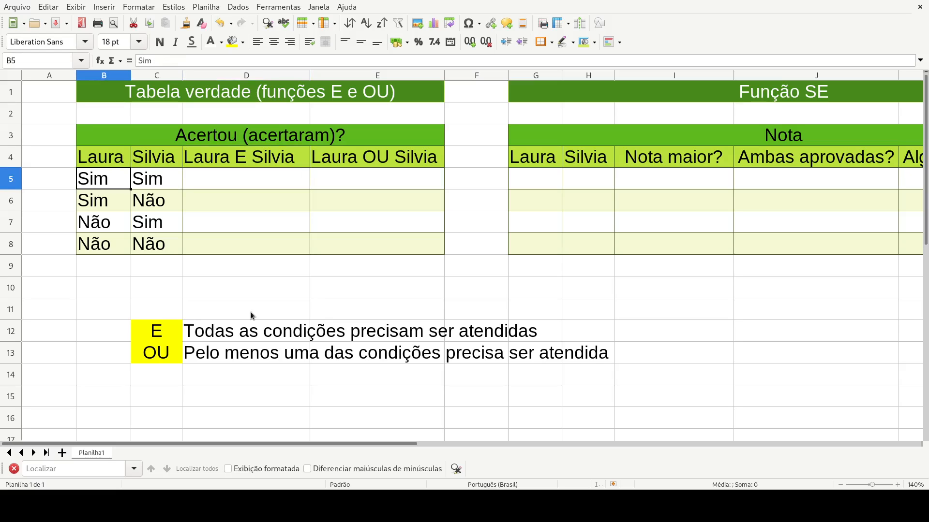
key("shift+Right")
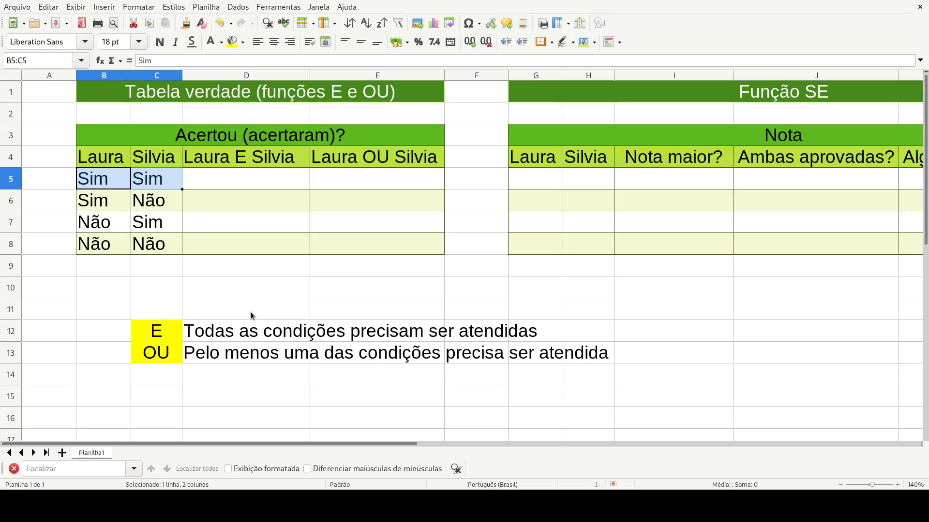
key("Down")
key("shift+Right")
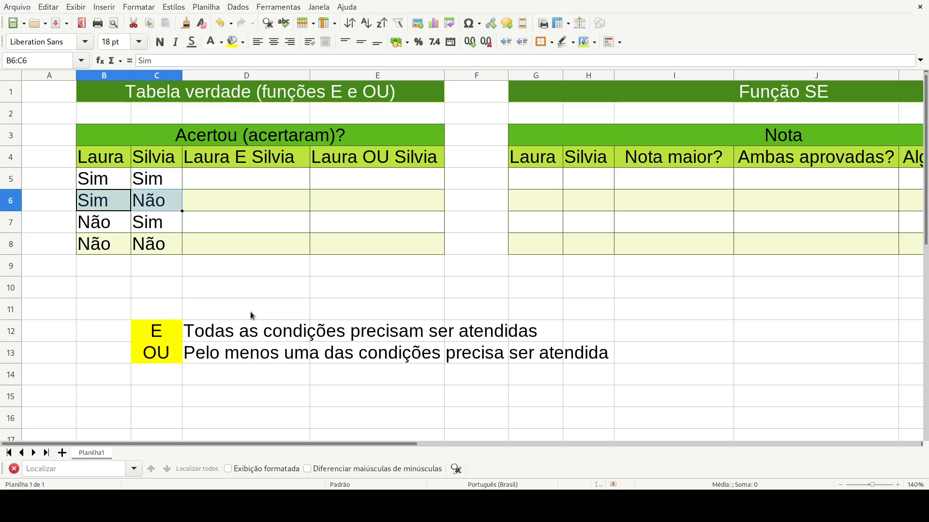
key("Left")
key("Left")
key("Right")
key("Right")
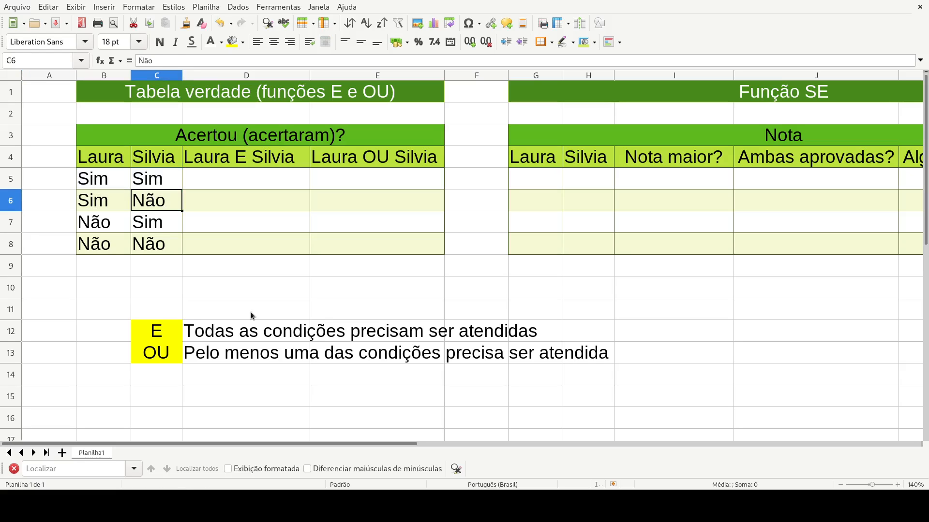
key("Down")
key("Left")
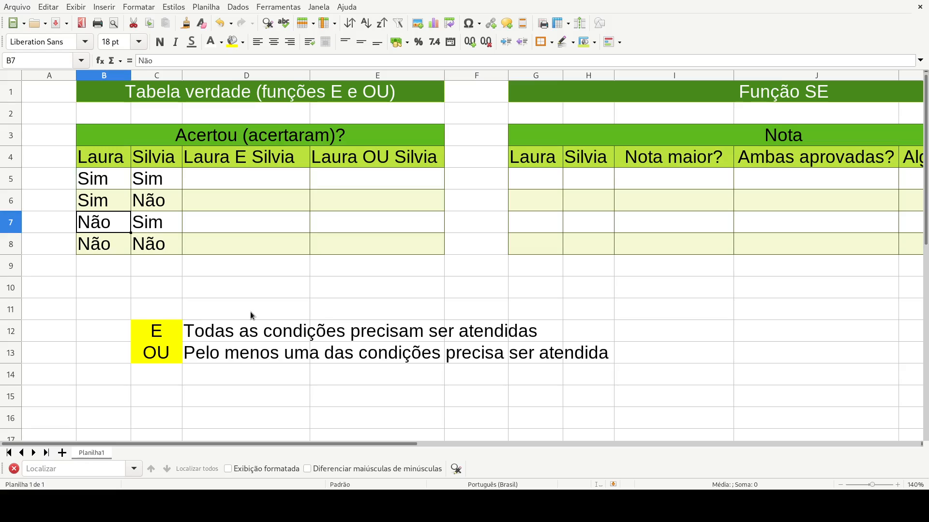
key("shift+Right")
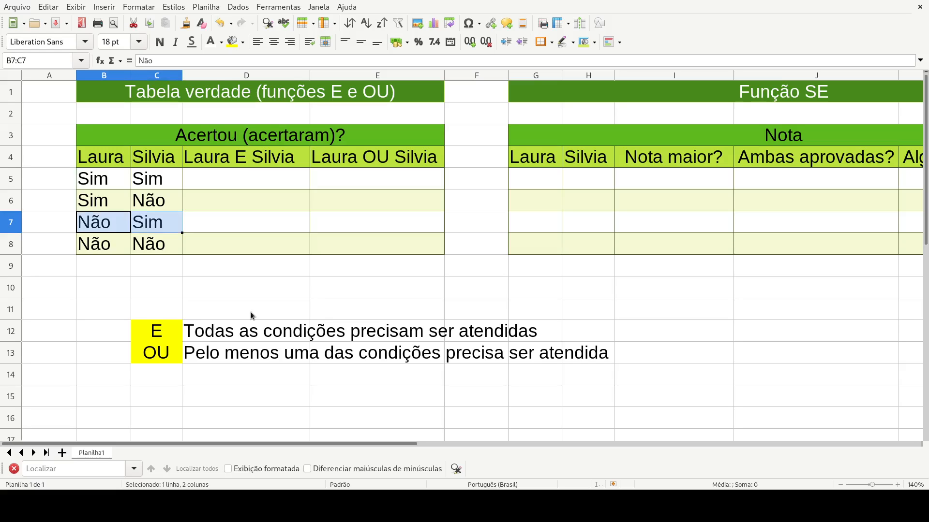
key("Down")
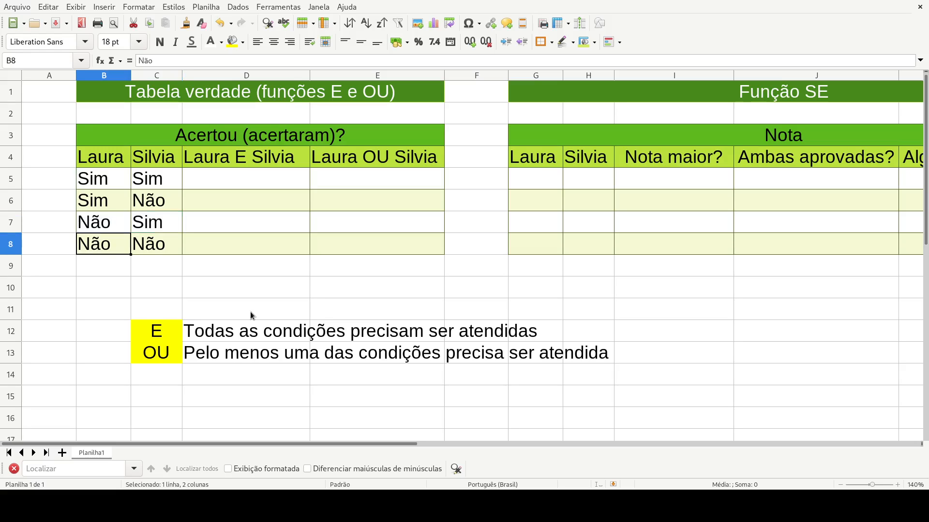
key("shift+Right")
key("Up")
key("Up")
key("Up")
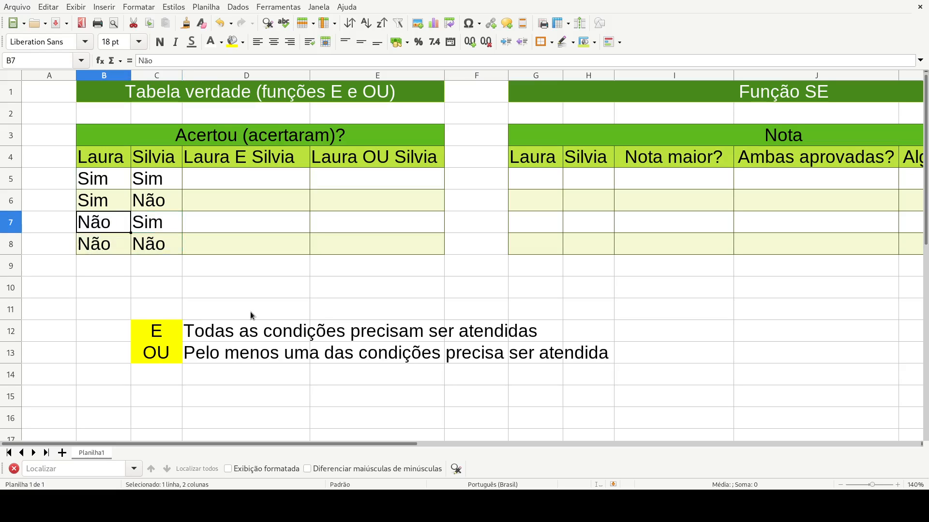
- Examine the headers of the E and OU result columns in D4 and E4 together with the "Acertou (acertaram)?" heading
key("Right")
key("Right")
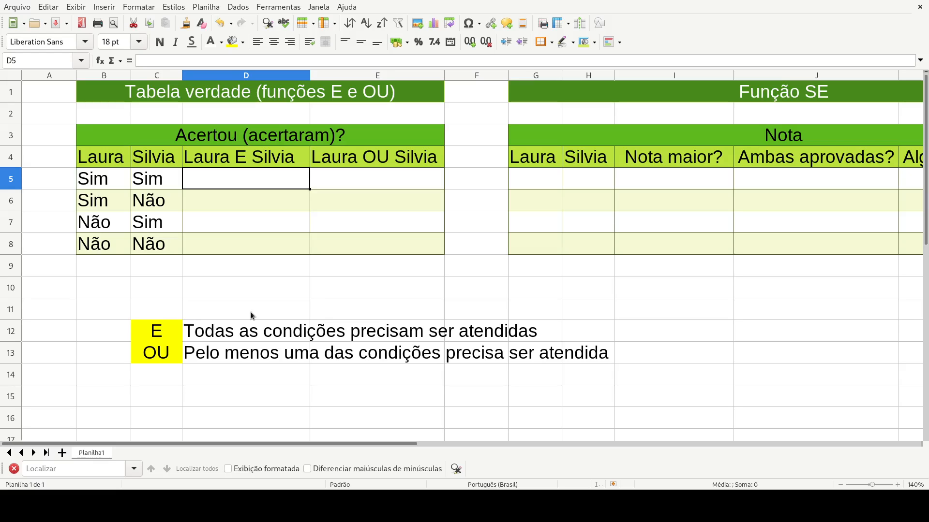
key("Up")
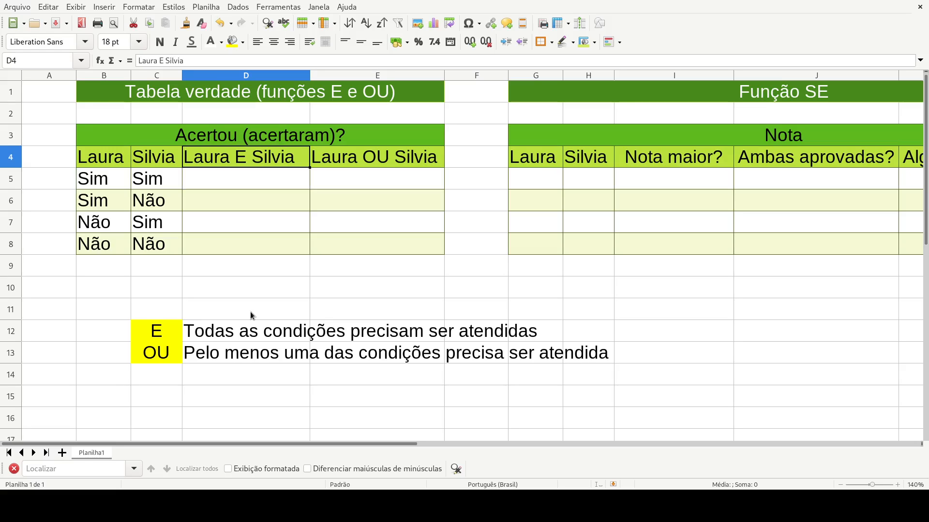
key("Up")
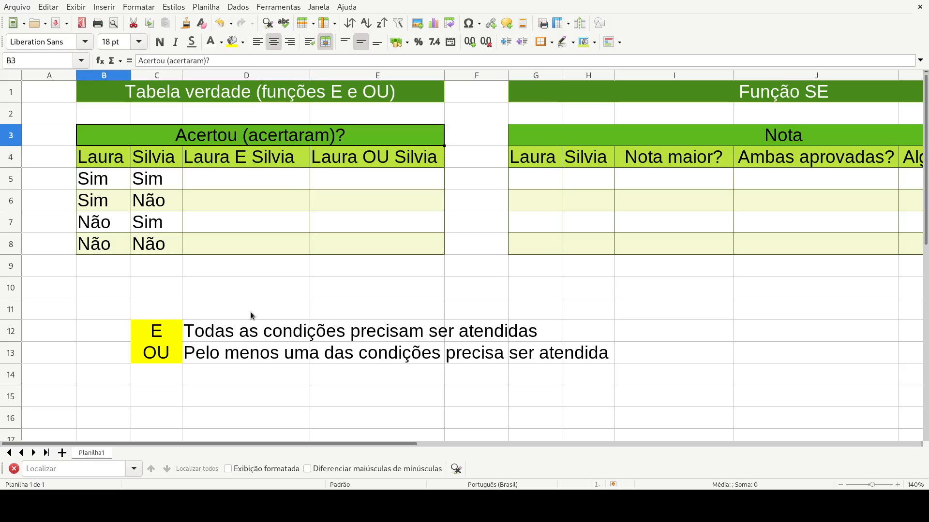
key("Down")
key("Right")
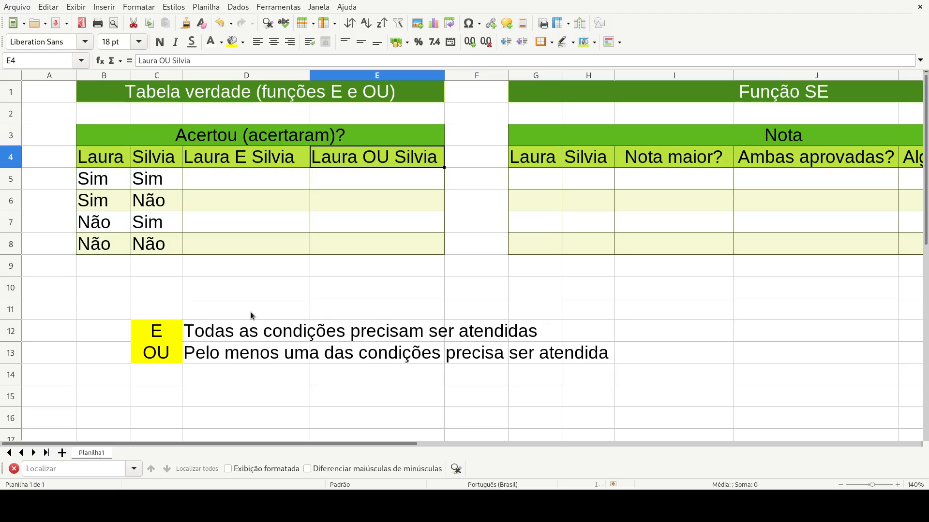
- Examine the E and OU result cells D5:E6 for the first two answer rows, comparing them with their column headers
key("Up")
key("Down")
key("Down")
key("Left")
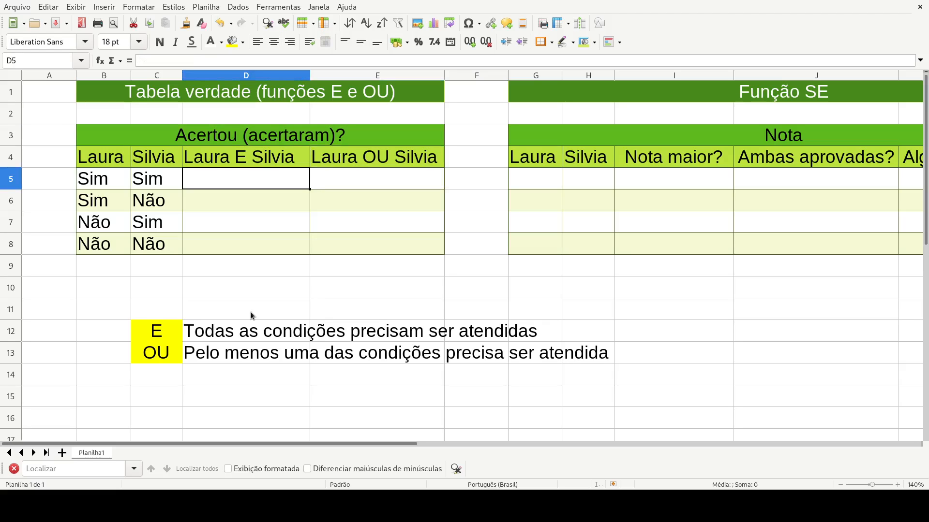
key("Up")
key("Down")
key("Right")
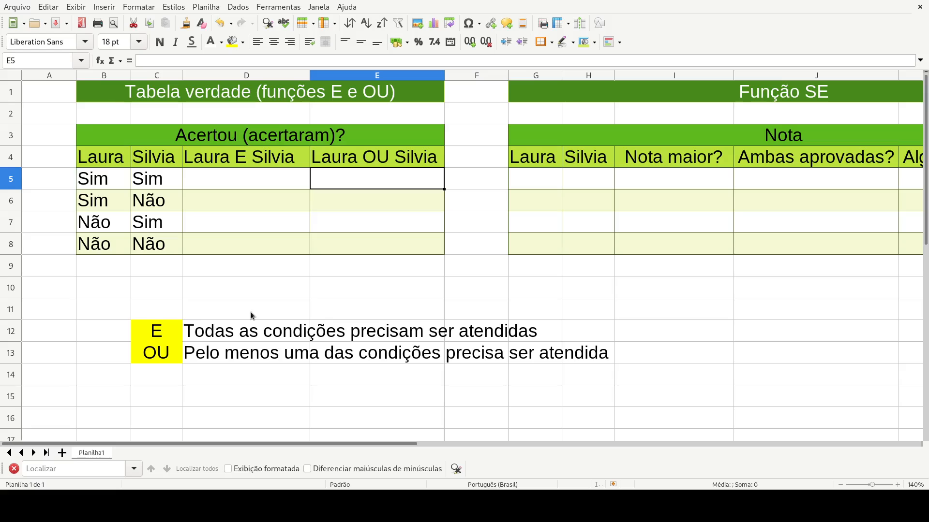
key("Left")
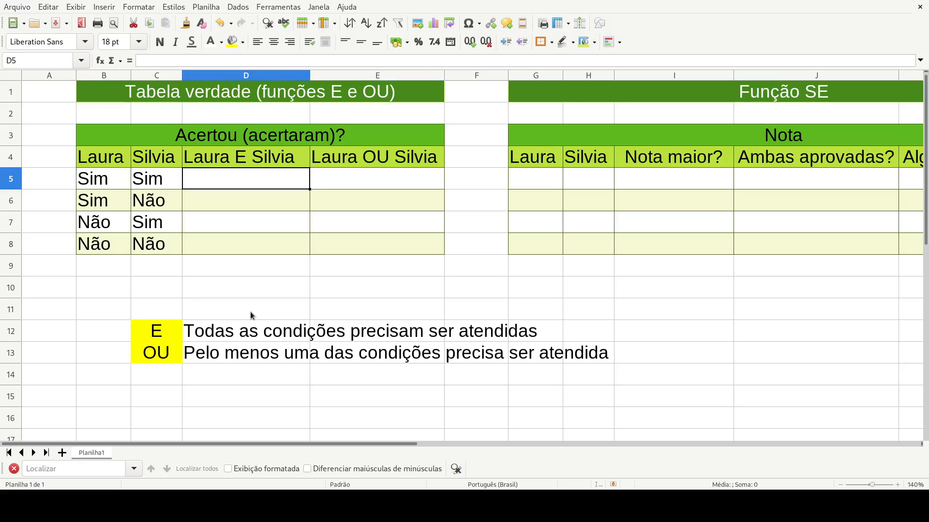
key("Right")
key("Left")
key("Down")
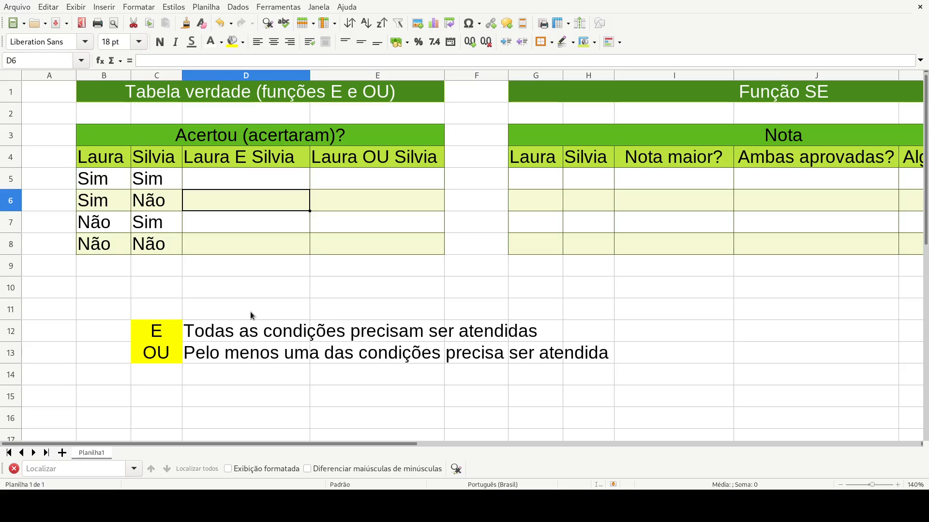
key("Right")
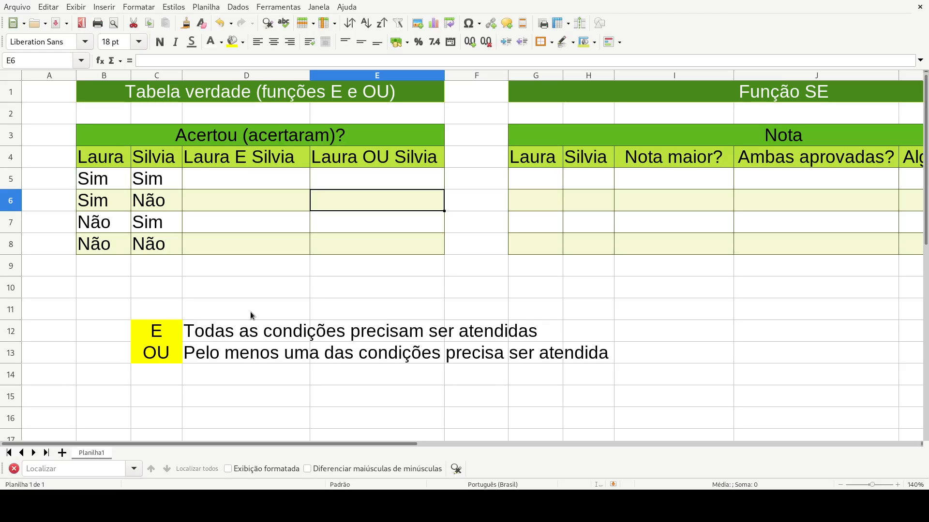
key("Left")
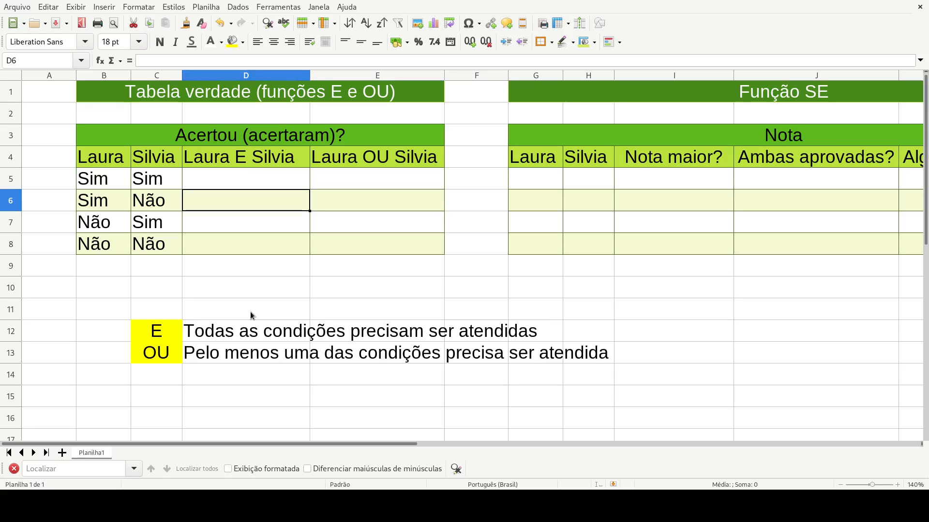
- Start an E function in D5 with the first condition B5="Sim"
key("Up")
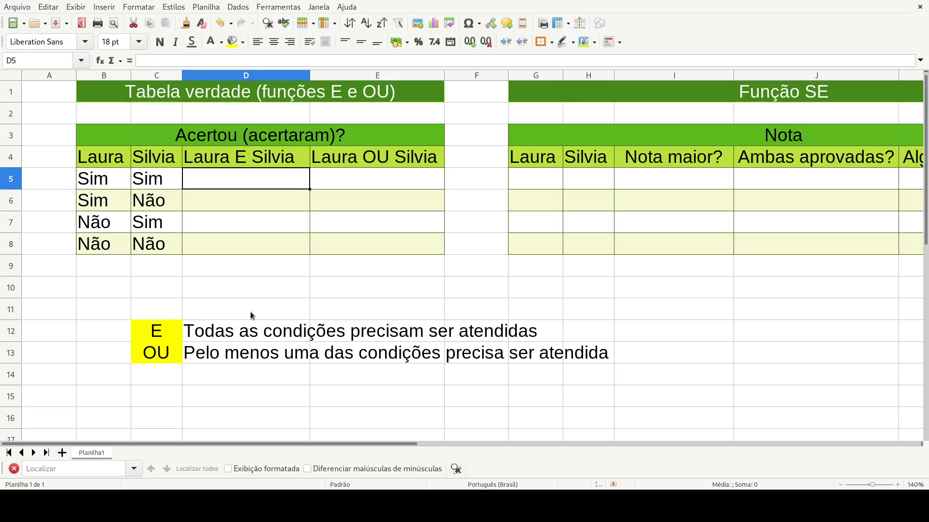
type("=")
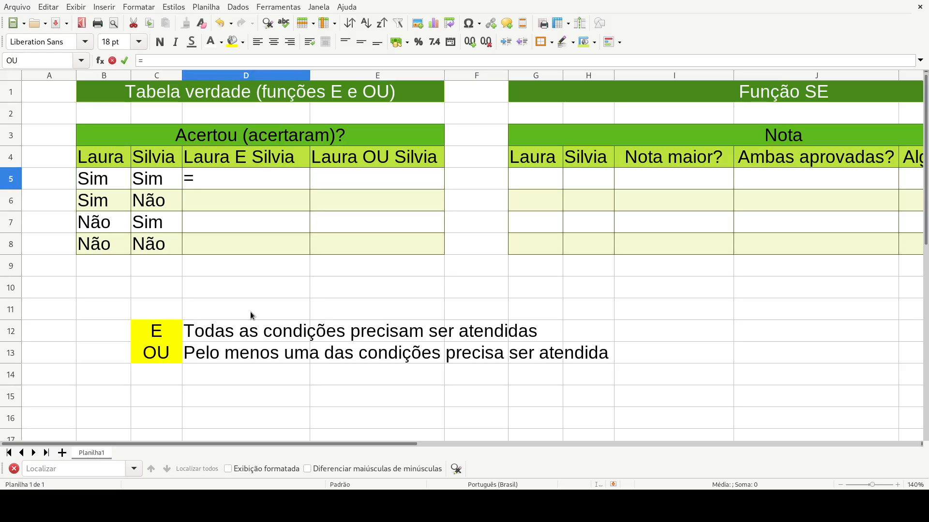
type("e")
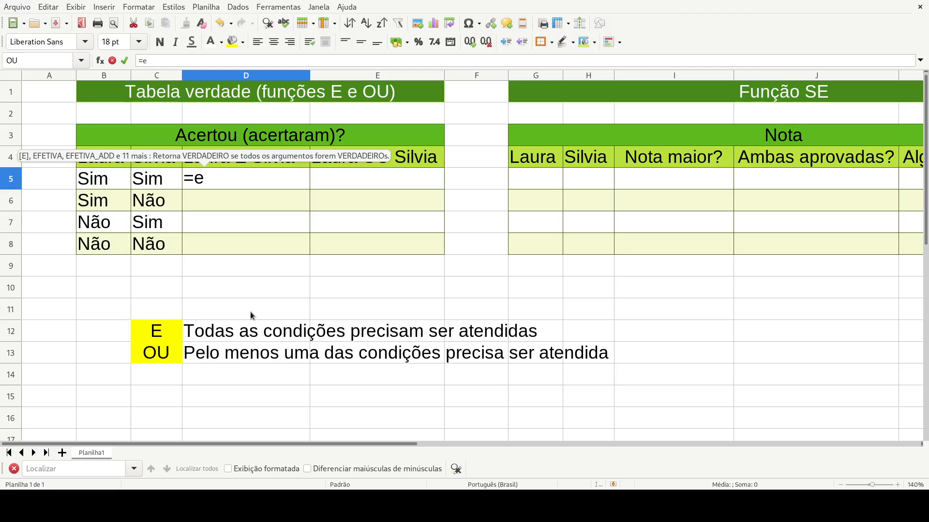
key("BackSpace")
type("E")
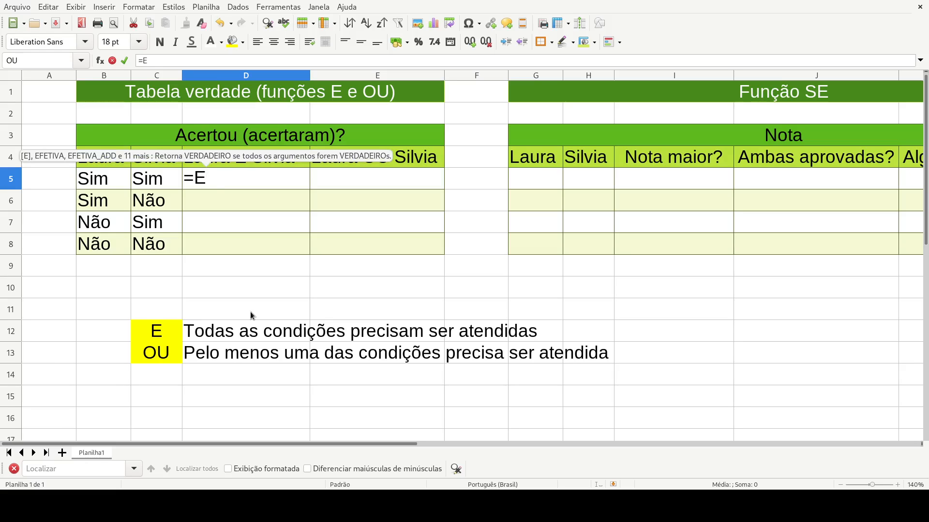
type("(")
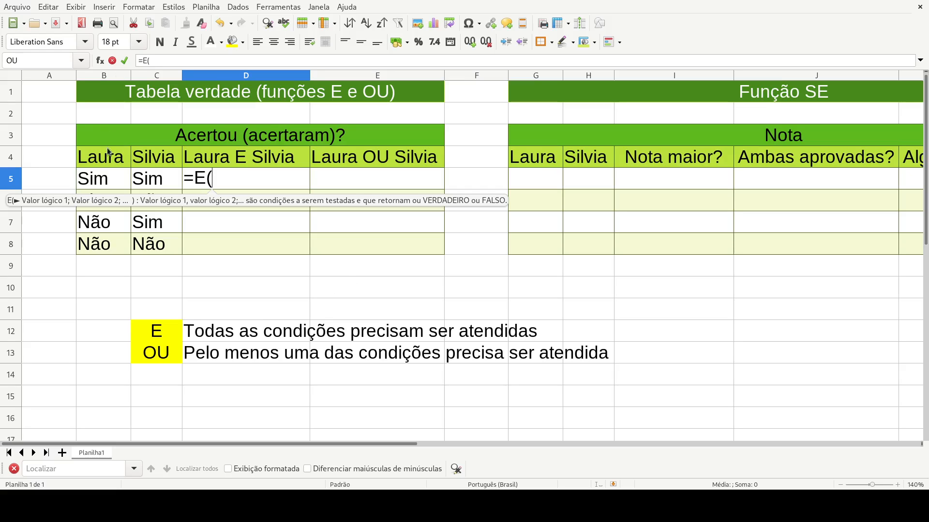
left_click(97, 179)
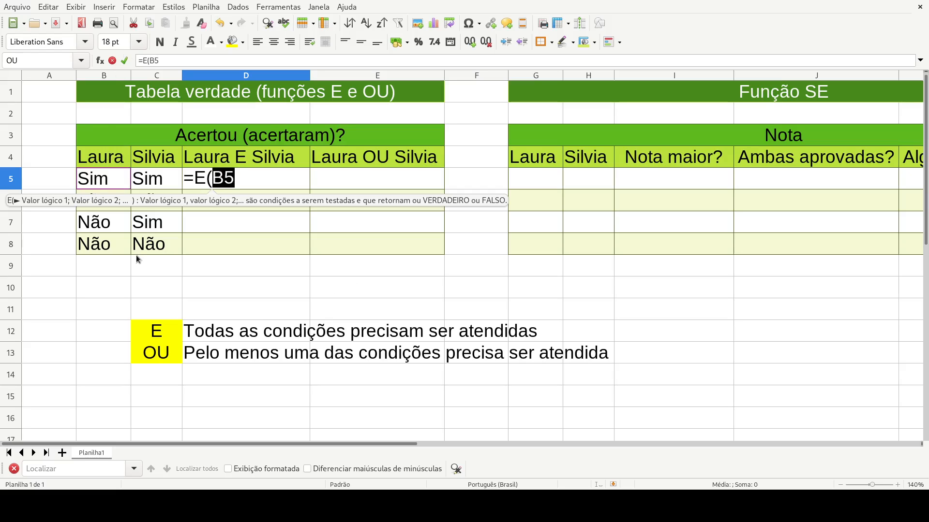
type("=")
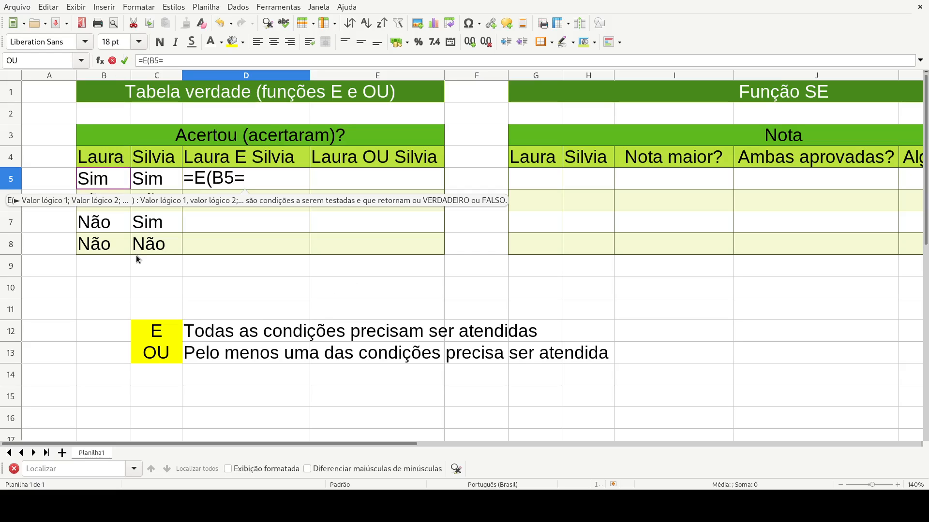
type("\"s")
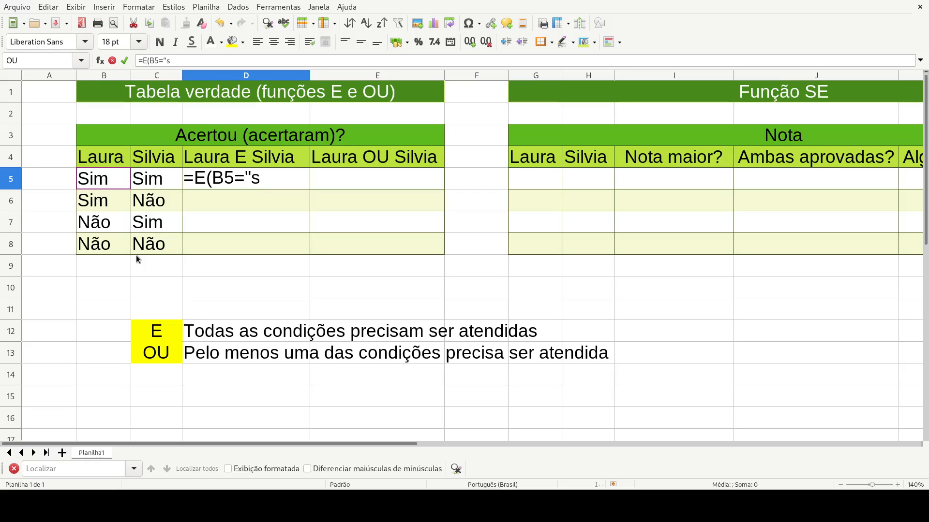
key("BackSpace")
type("Sim\"")
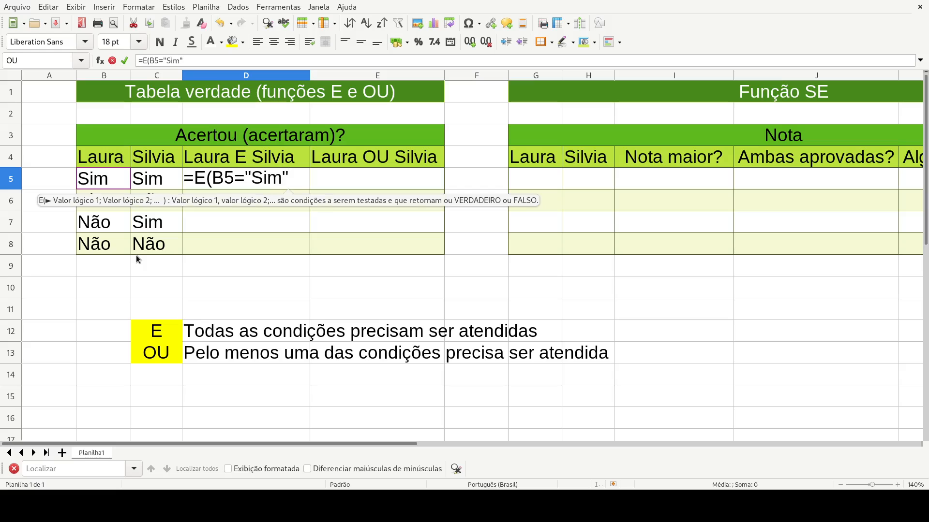
- Add the second condition C5="Sim" to the E function in D5 and complete the formula
type(";")
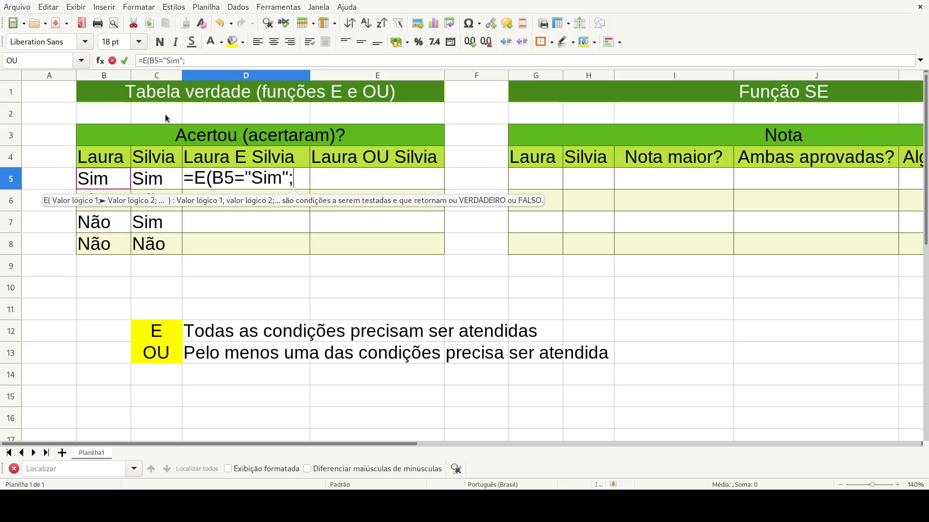
left_click(141, 180)
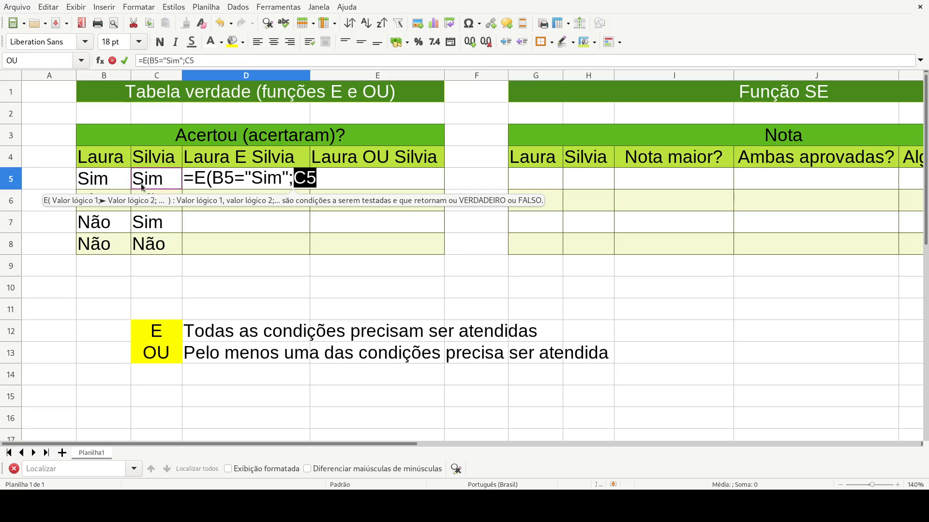
type("=\"")
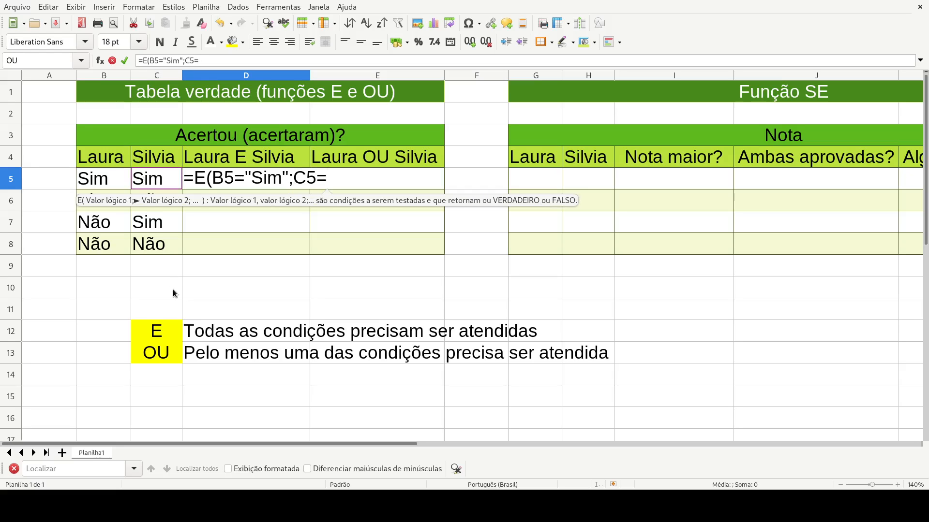
type("m\"")
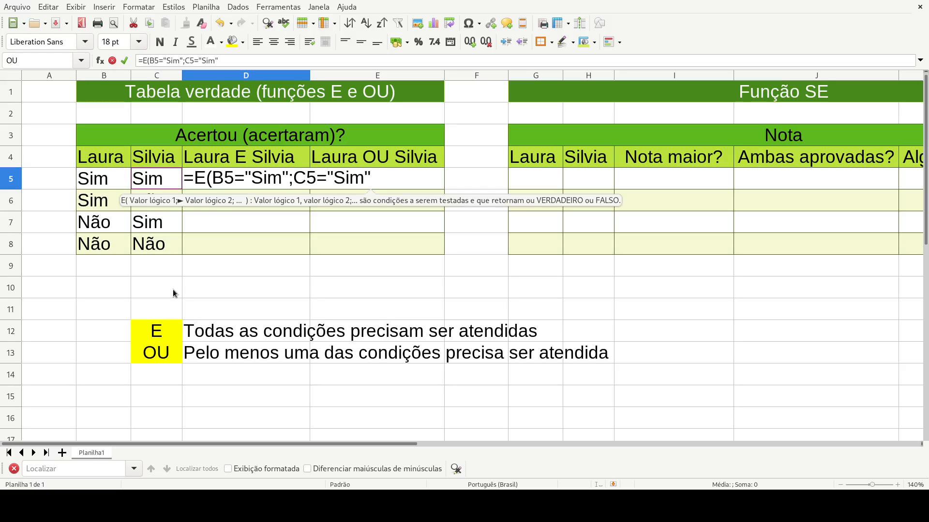
type(")")
key("Return")
key("Up")
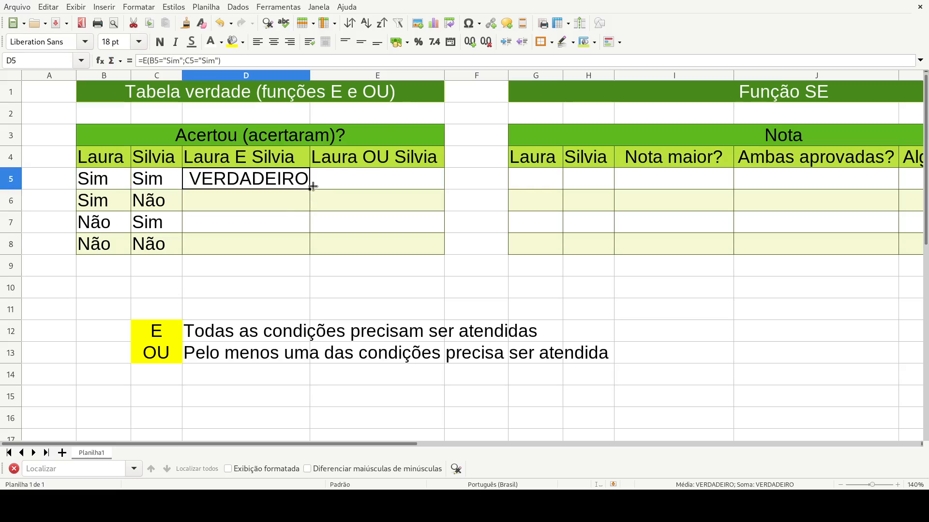
- Start an E function in D6 with the first condition B6="Sim"
left_click(292, 201)
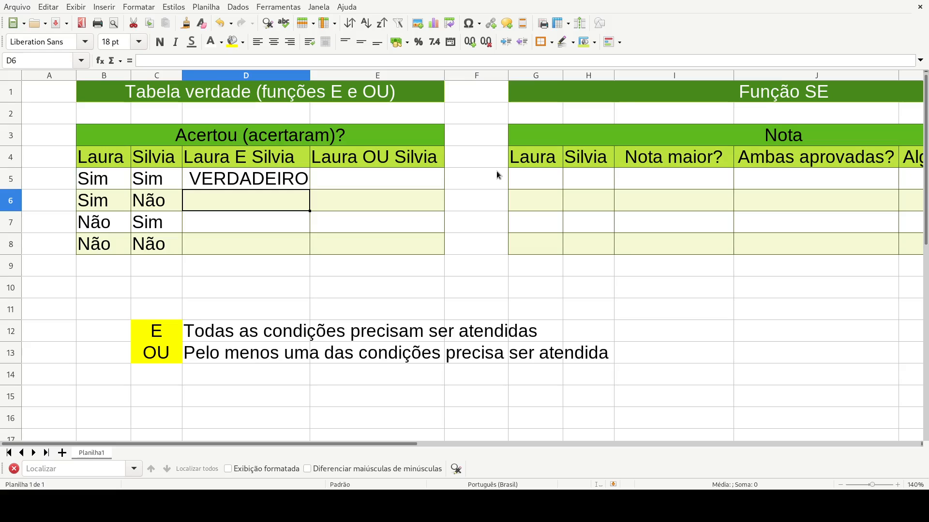
type("=e")
key("BackSpace")
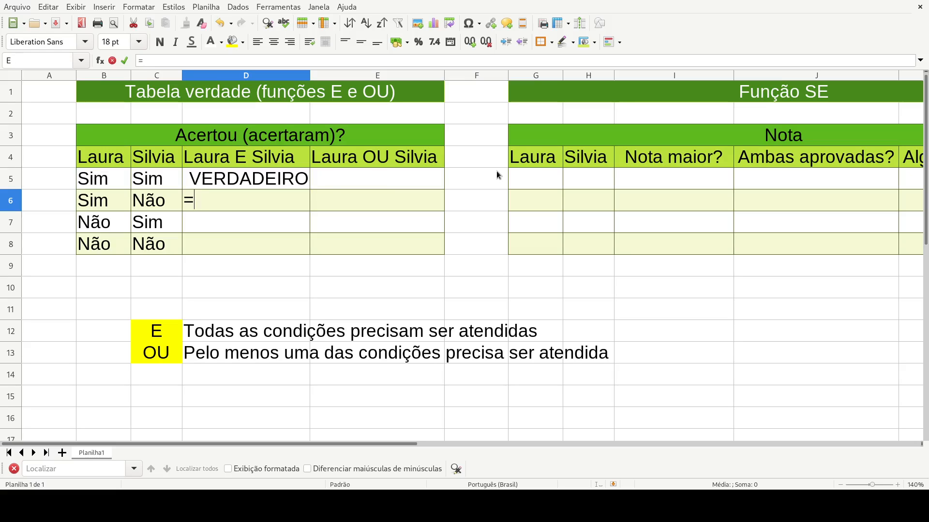
type("e")
key("BackSpace")
type("E(")
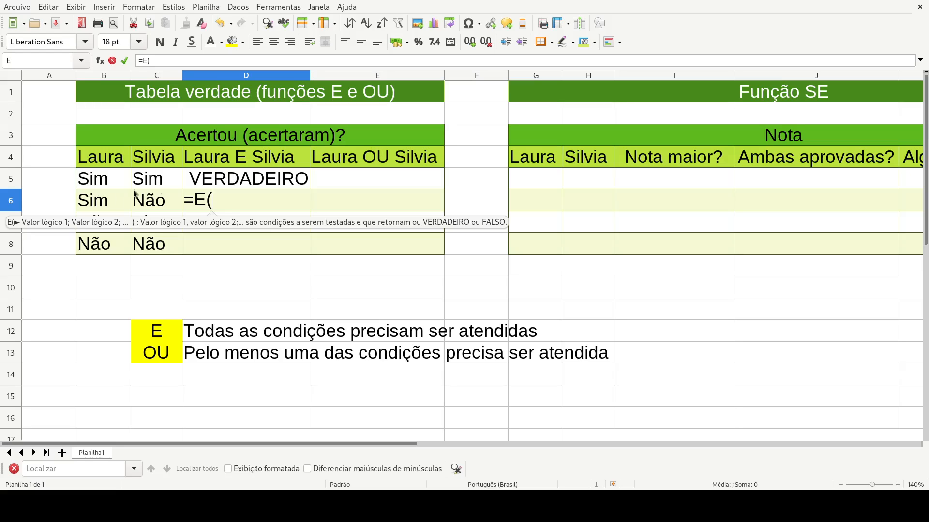
left_click(102, 203)
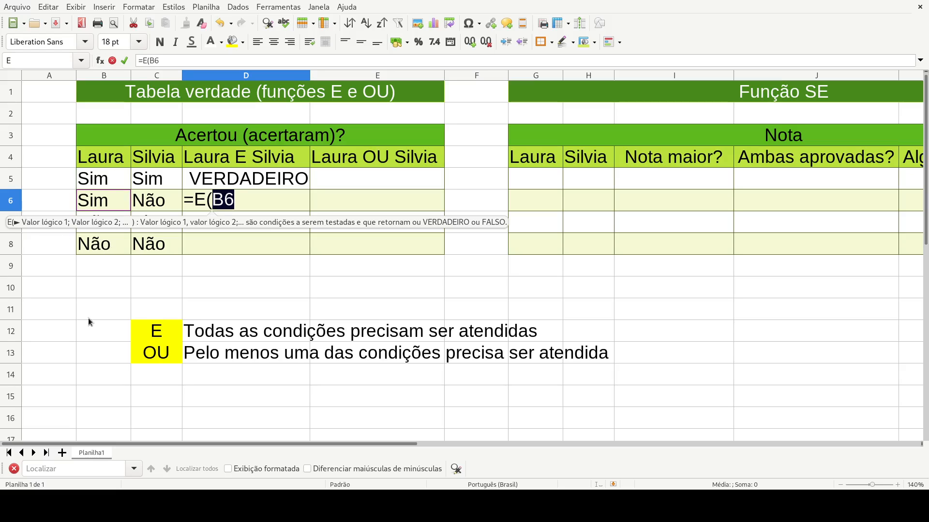
type("=\"")
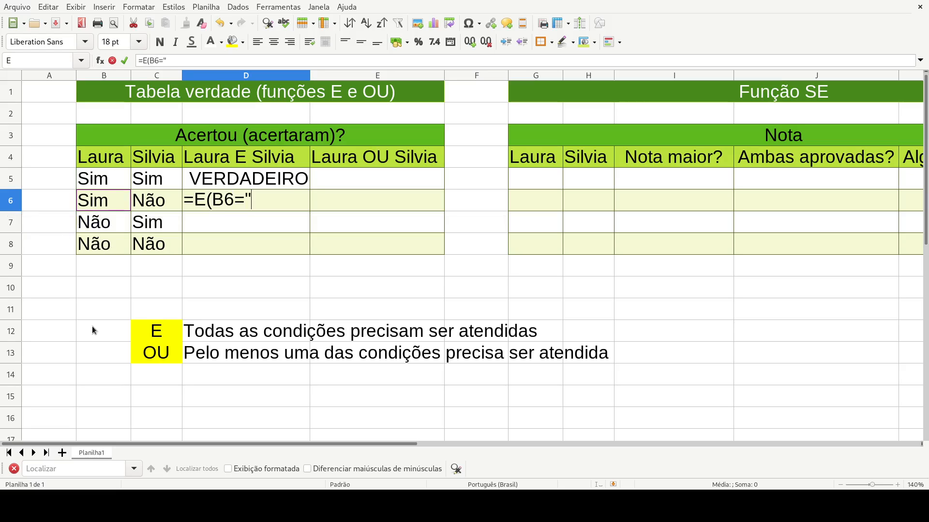
type("Sim\"")
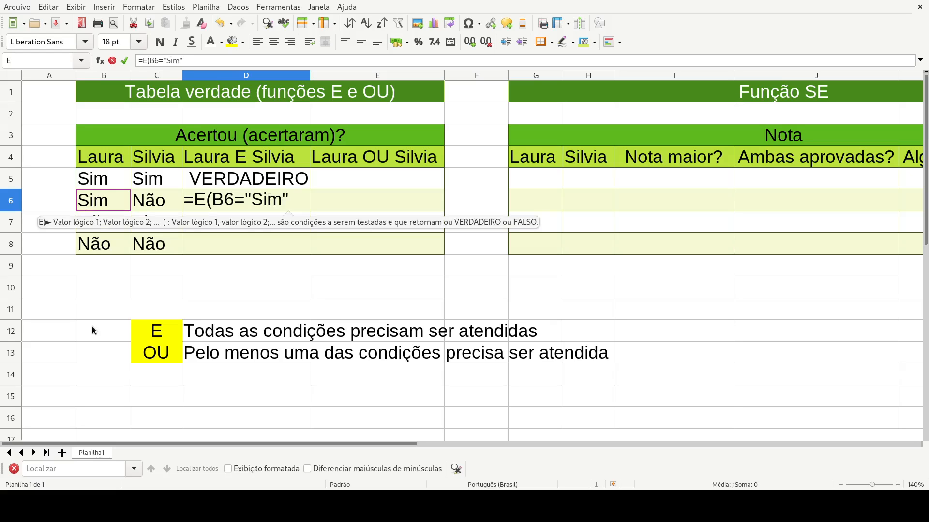
- Add the second condition C6="Sim" to the E function in D6 and complete the formula
type(";")
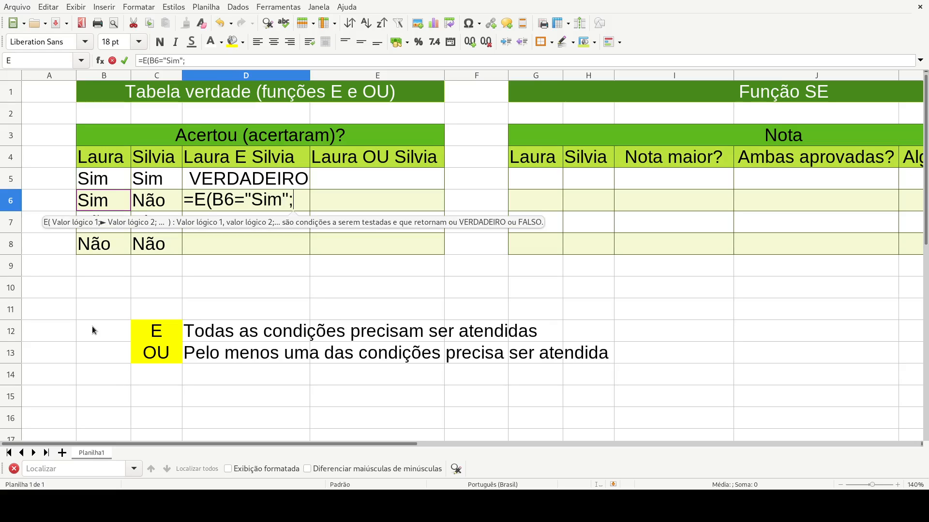
left_click(158, 207)
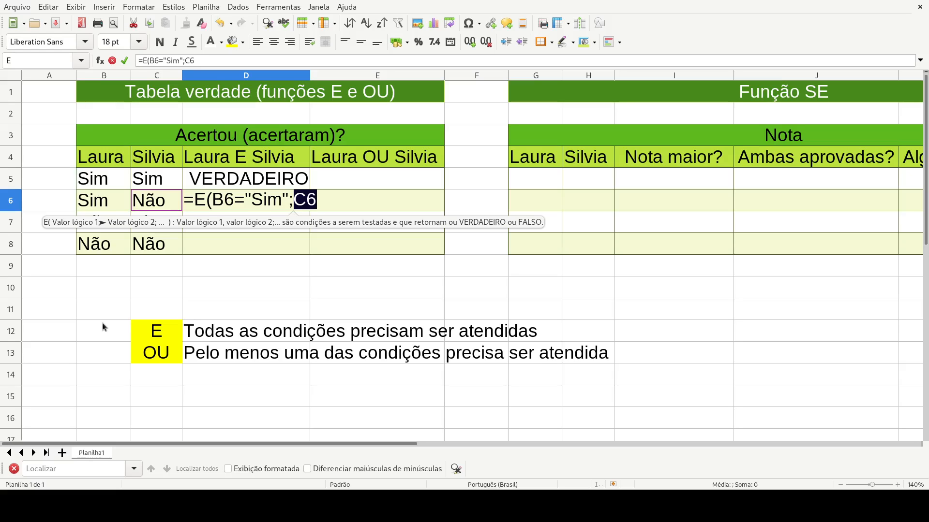
type("=\"S")
type("um")
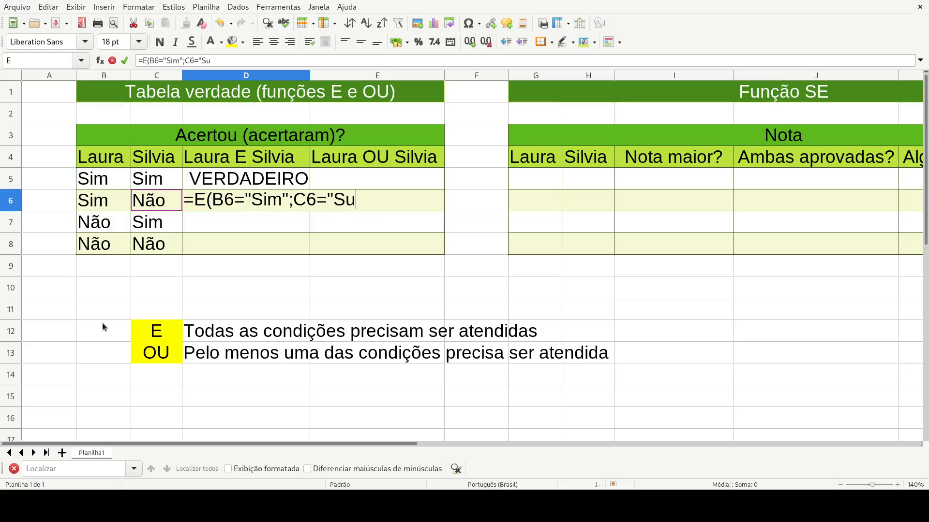
key("BackSpace")
key("BackSpace")
type("im\"")
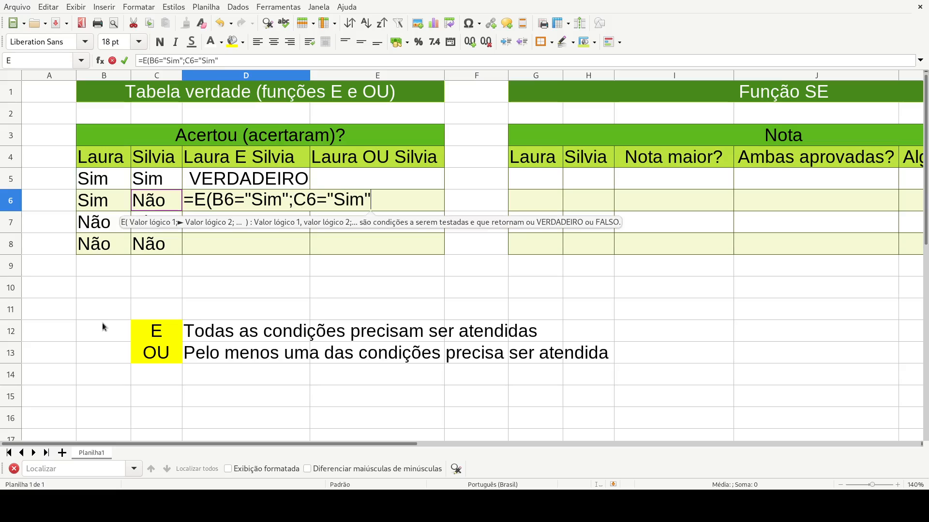
type(")")
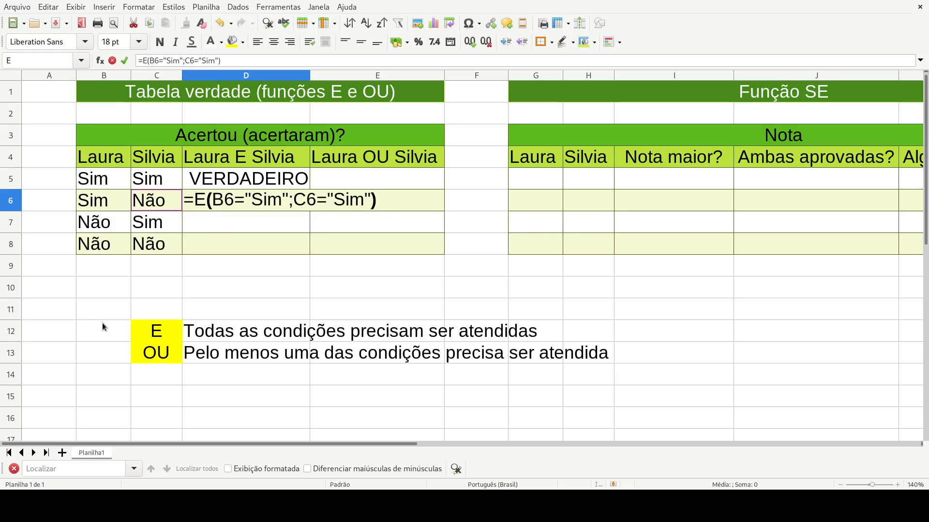
key("Return")
key("Up")
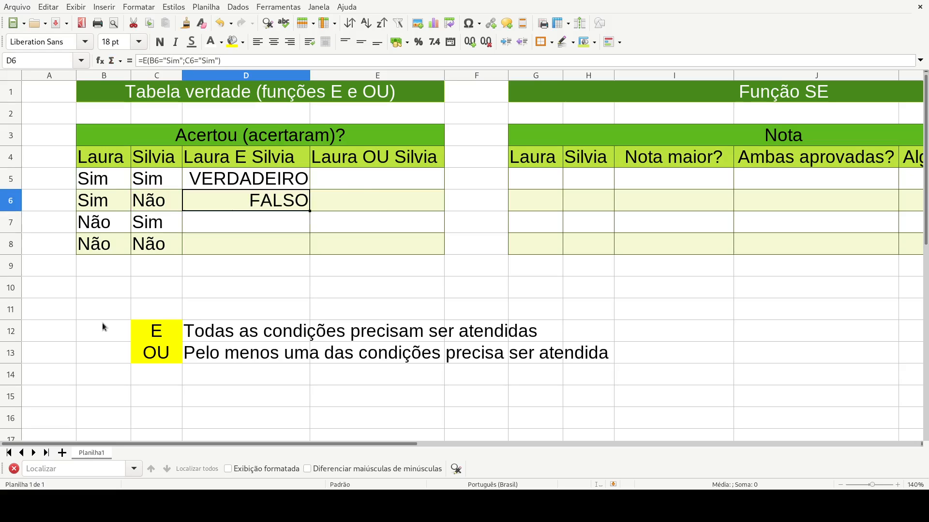
- Start an E function in D7 with the first condition B7="Sim"
key("Down")
type("=")
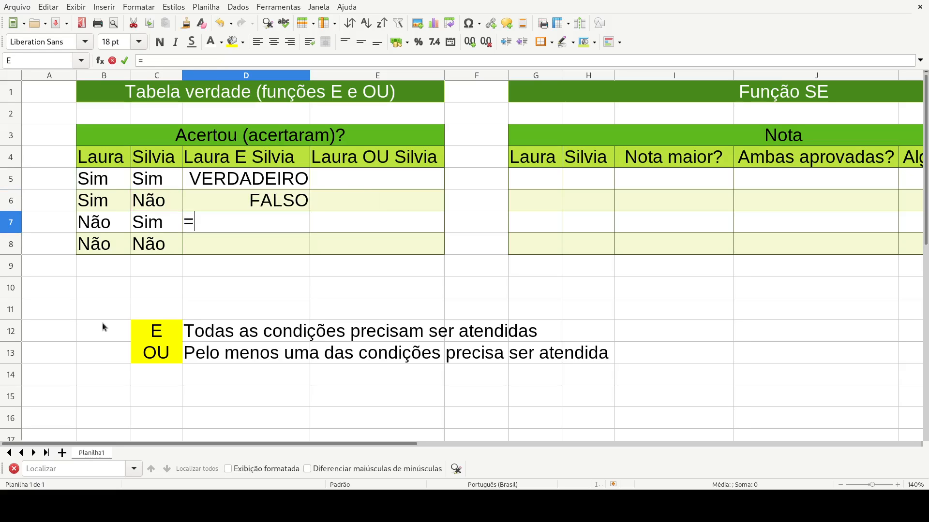
type("e")
key("BackSpace")
type("E(")
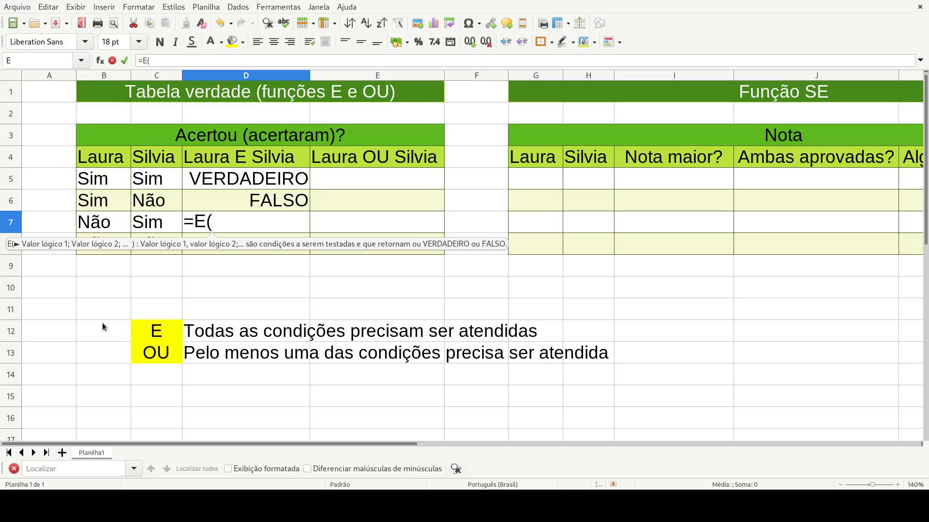
left_click(96, 228)
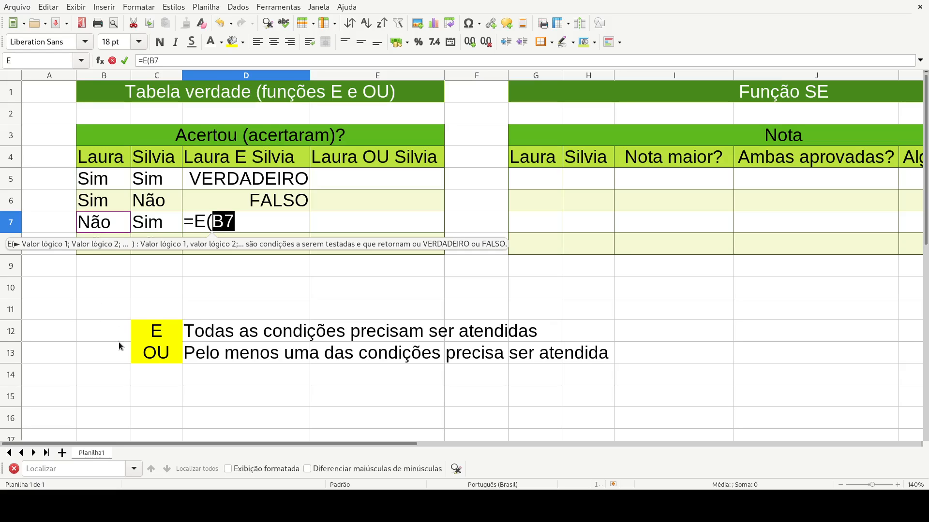
type("=")
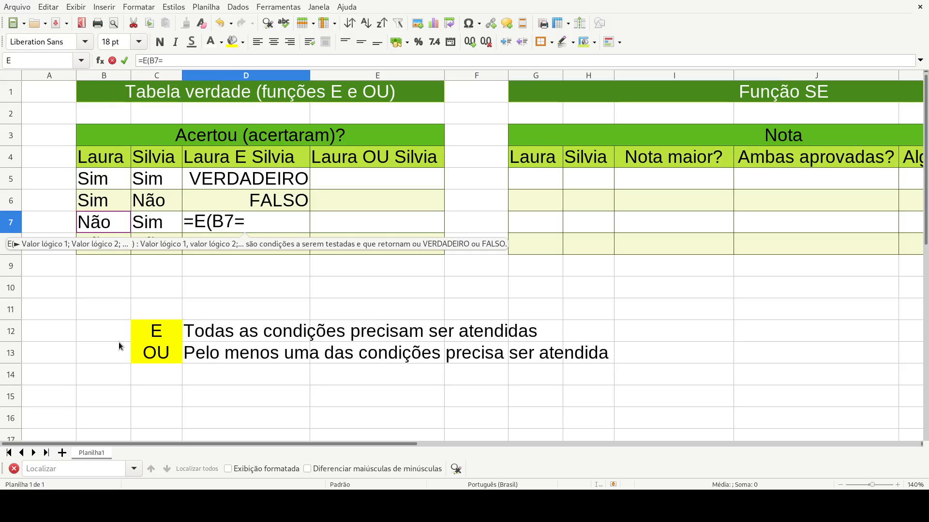
type("\"S")
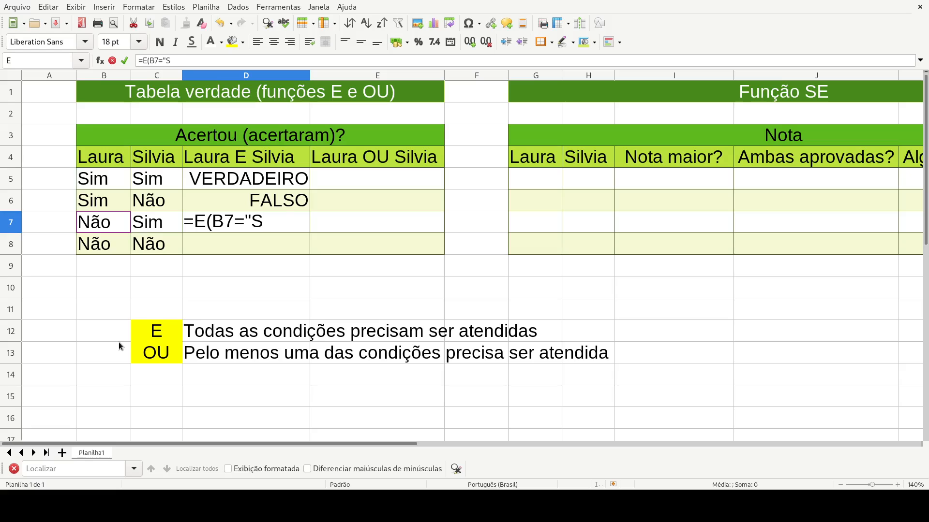
type("im\"")
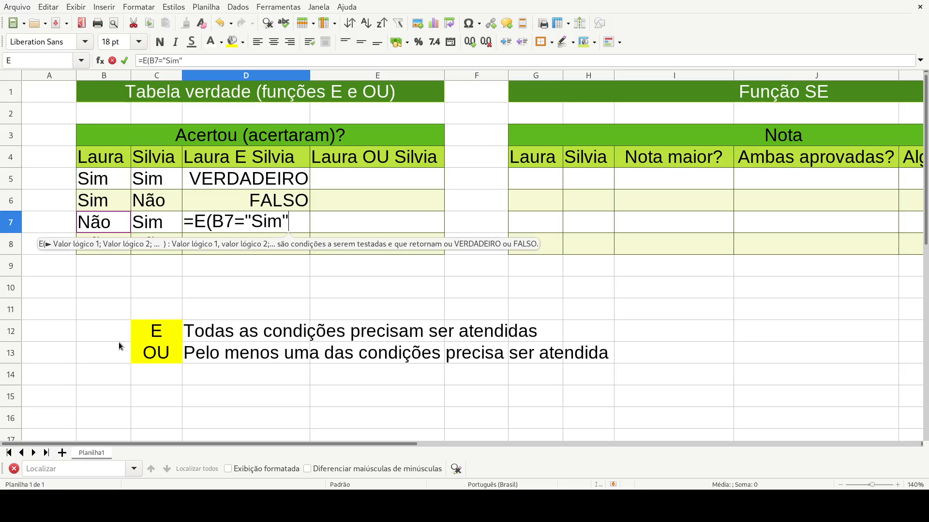
- Add the second condition C7="Sim" to the E function in D7 and complete the formula
type(";")
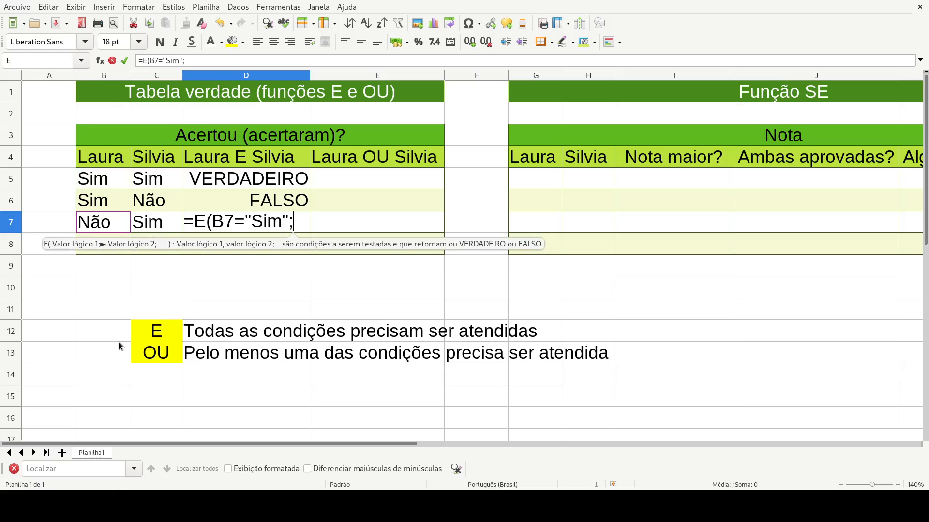
left_click(151, 227)
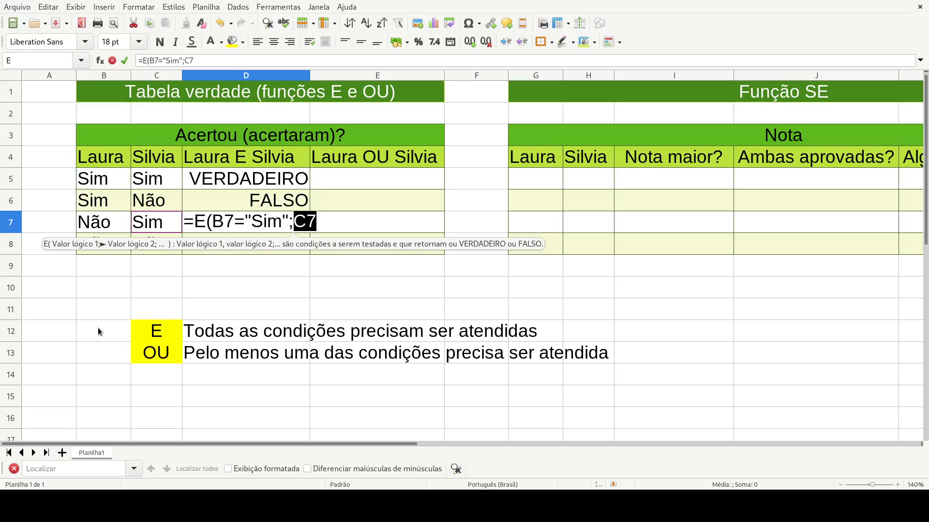
type("=\"Sim\"")
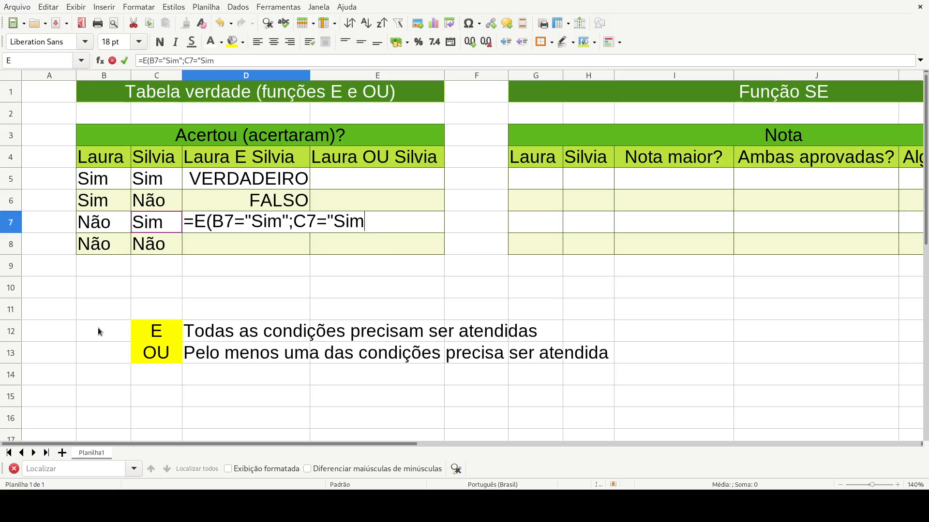
type(")")
key("Return")
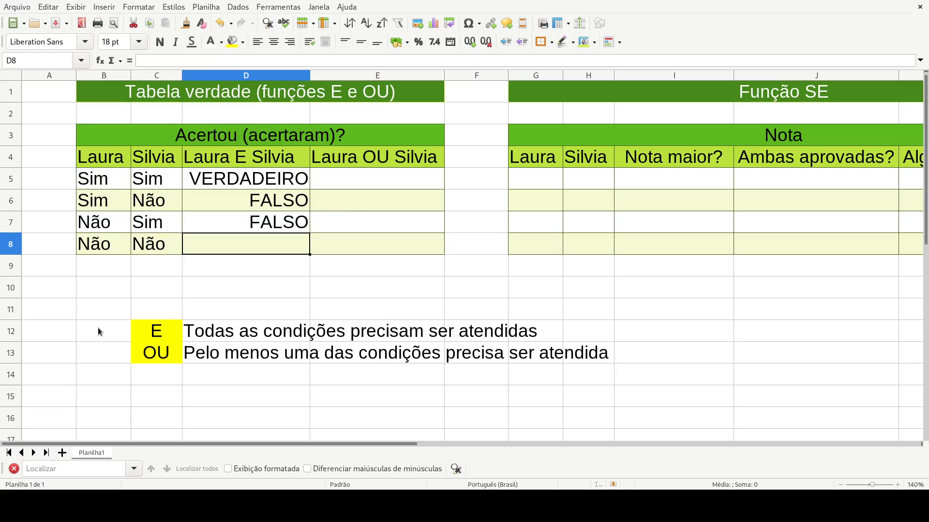
- Review the row 7 answers and the E column from its header down to D8
key("Up")
key("Left")
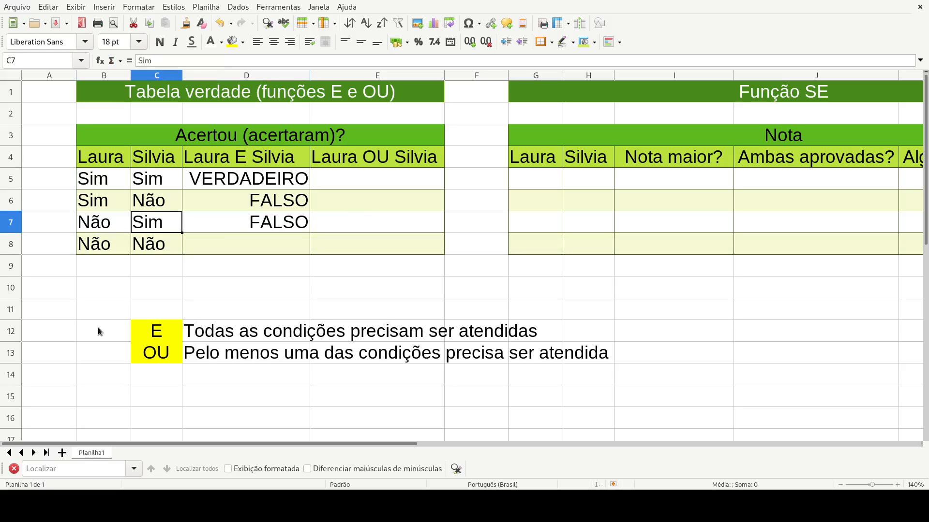
key("Right")
key("Up")
key("Up")
key("Up")
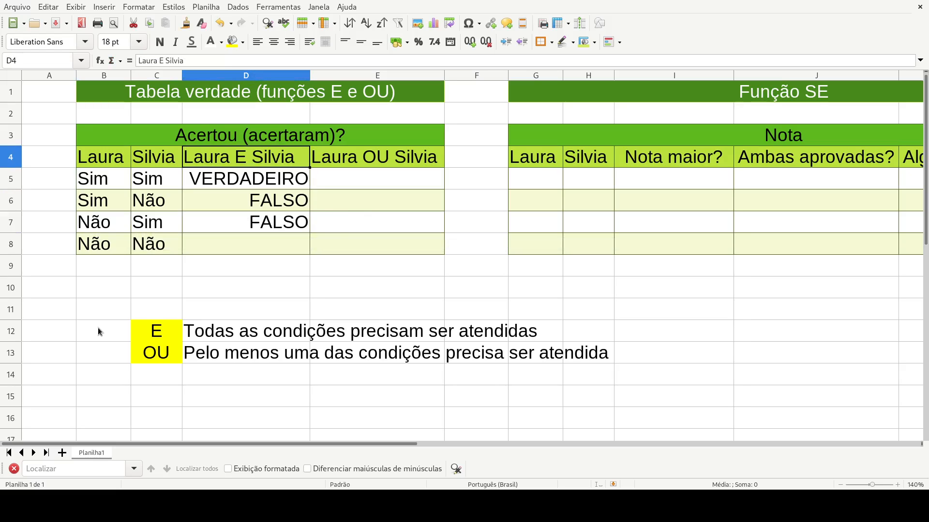
key("Down")
key("Down")
key("Down")
key("Down")
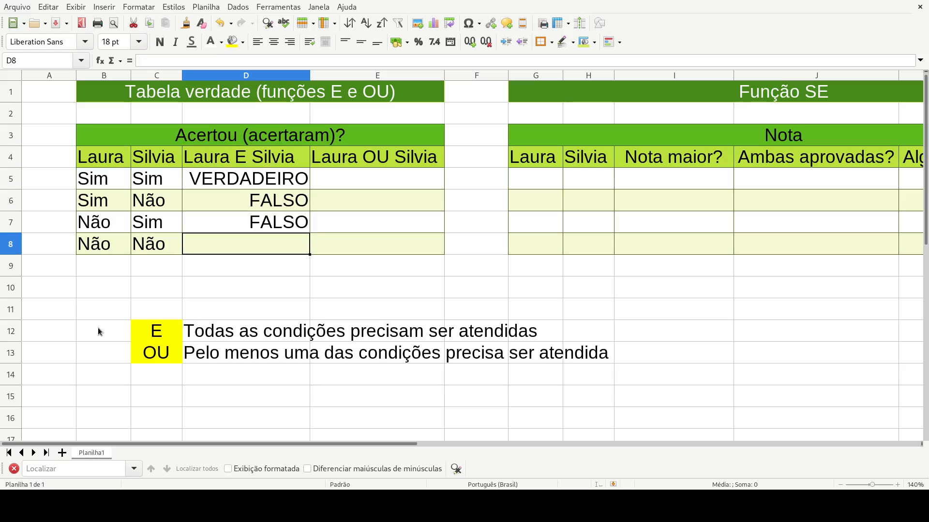
- Start an E function in D8 with the first condition B8="Sim"
type("=")
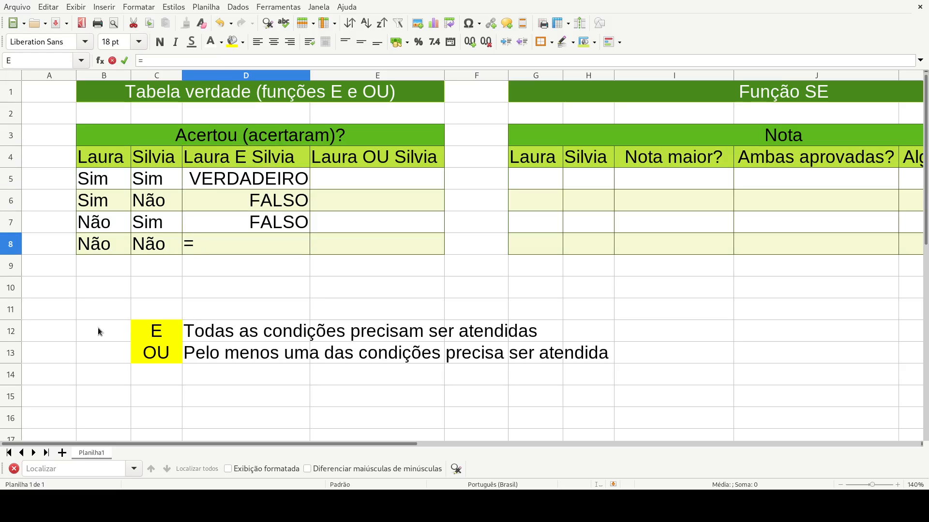
type("E")
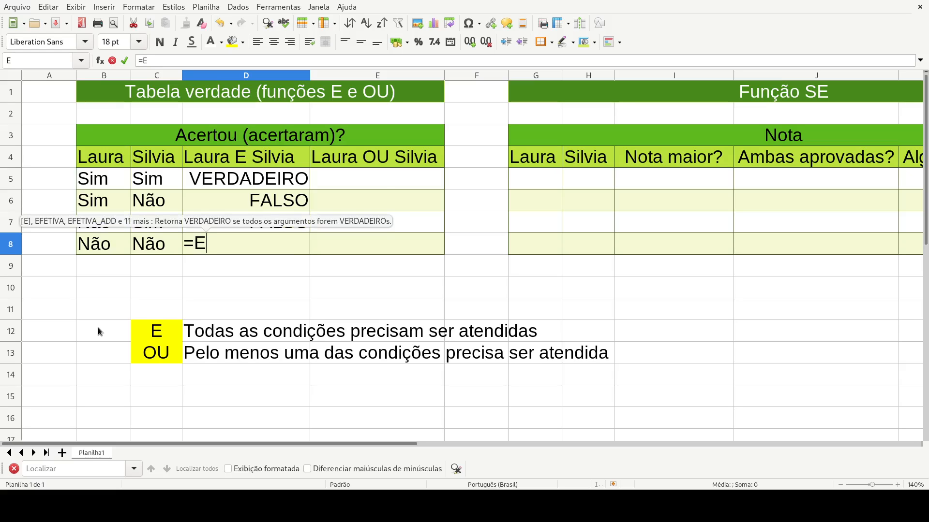
type("(")
left_click(107, 247)
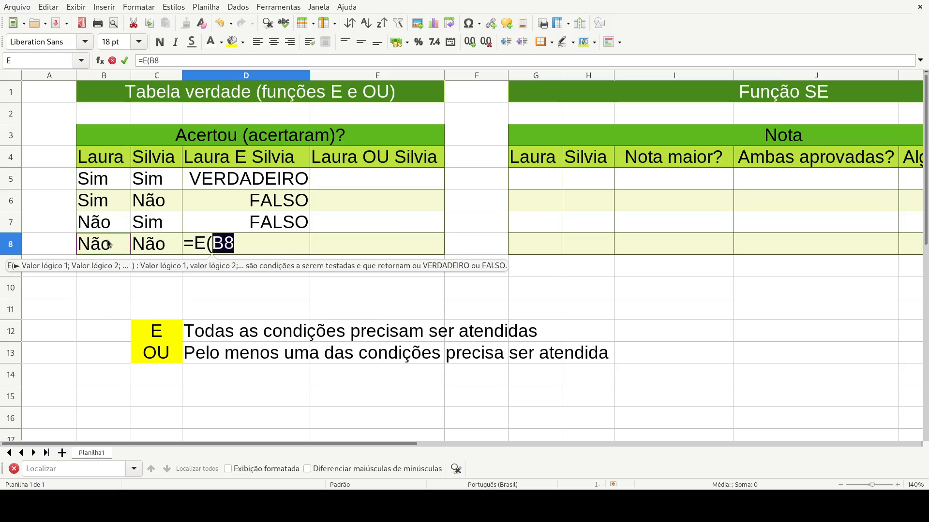
type("=")
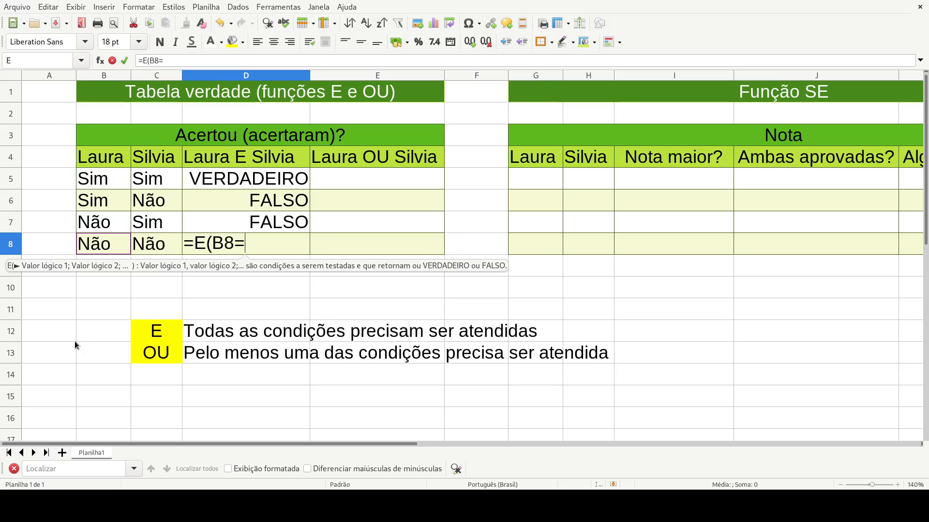
type("\"Sim ")
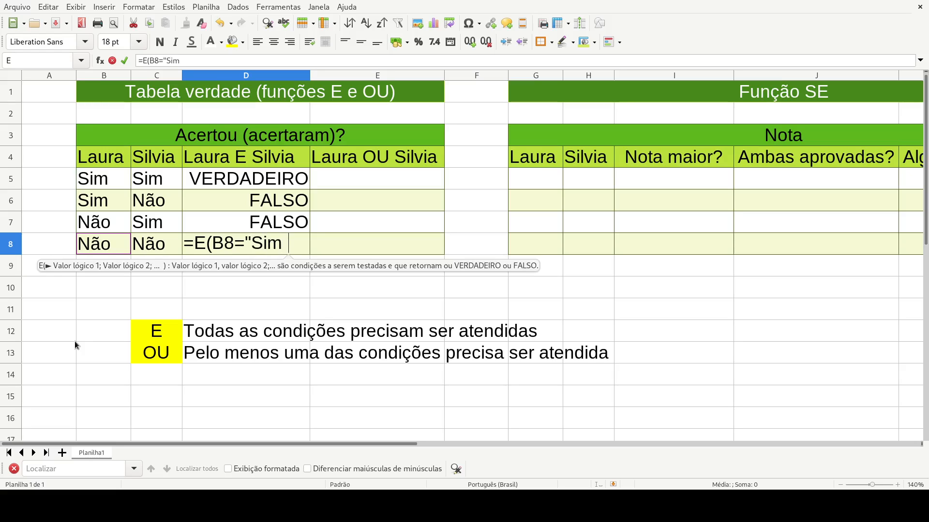
- Add the second condition C8="Sim" to the E function in D8 and complete the formula
type(";")
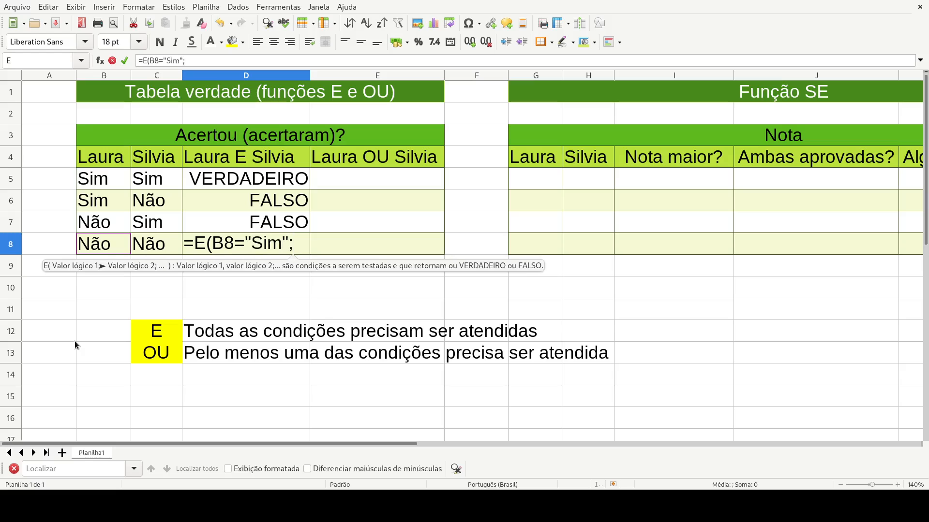
left_click(142, 242)
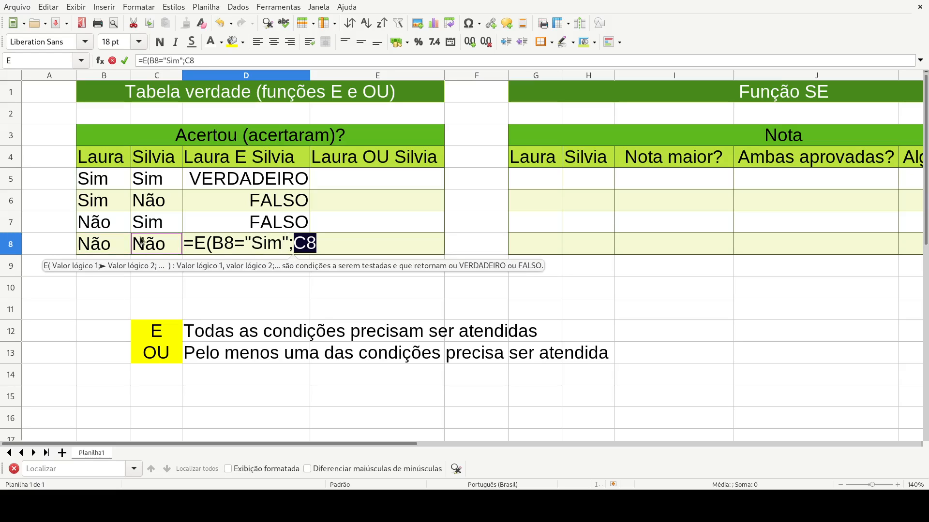
type("=\"S")
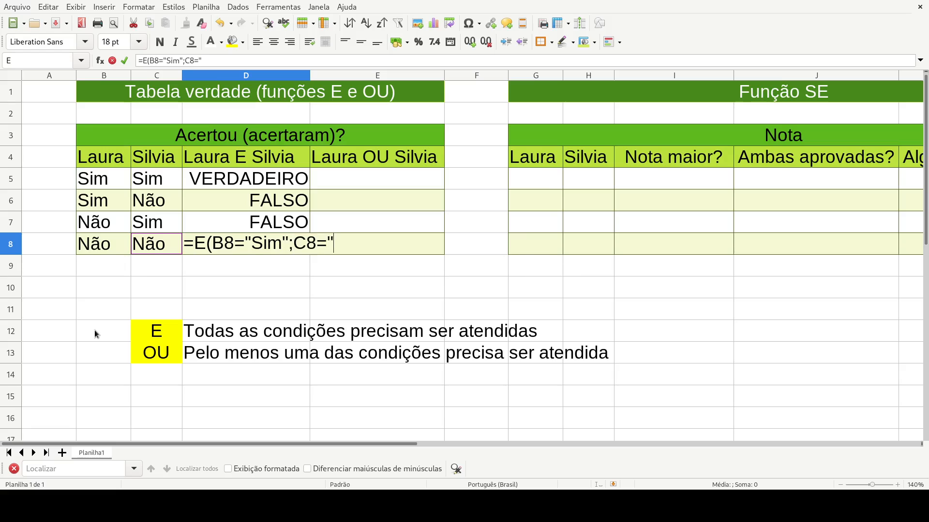
type("im\"")
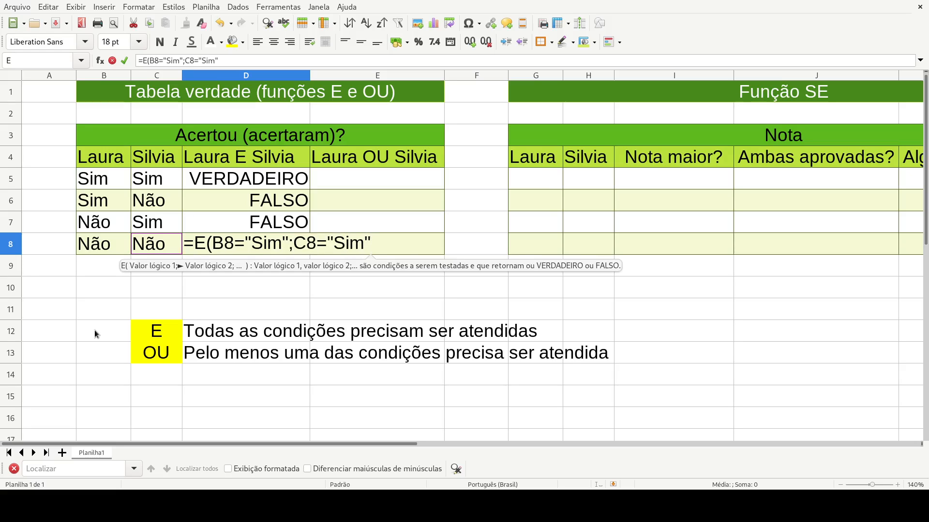
type(")")
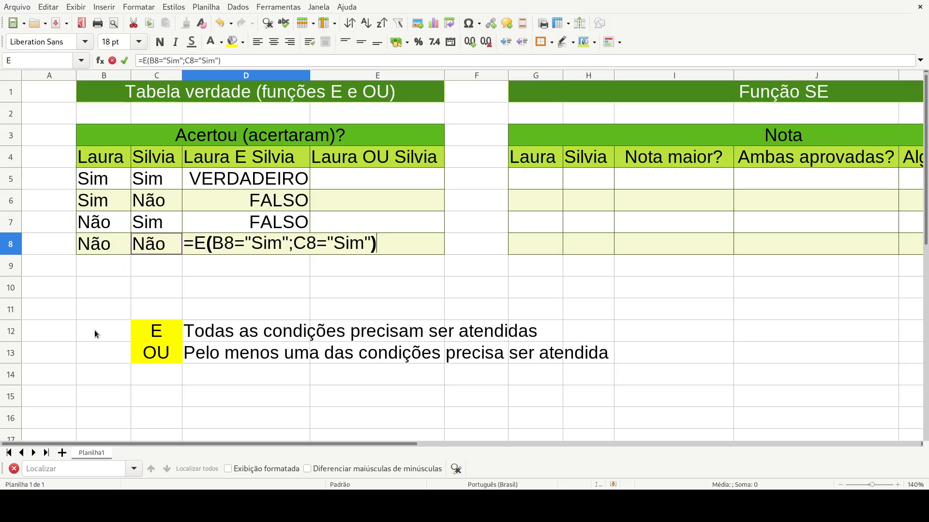
key("Return")
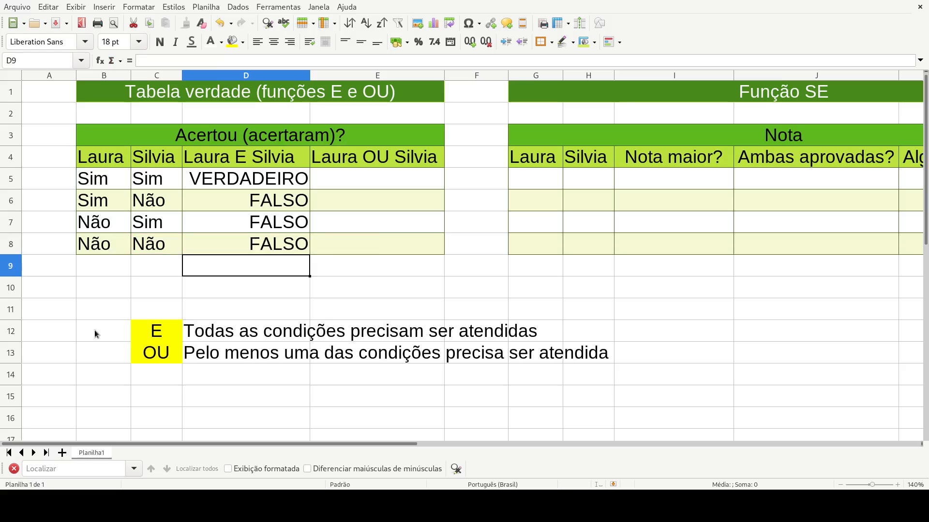
- Compare the E function results in D5:D8 with the pairs of answers in columns B and C
key("Up")
key("Up")
key("Up")
key("Up")
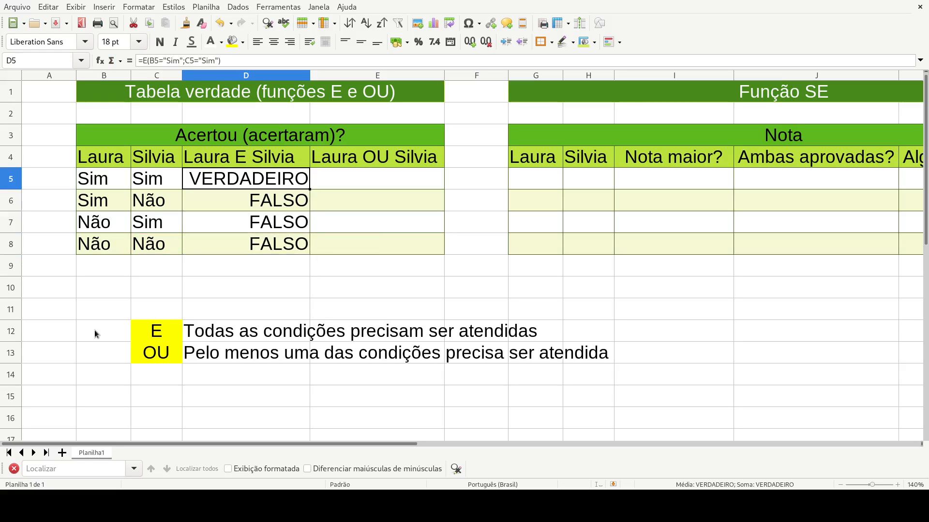
key("Left")
key("Left")
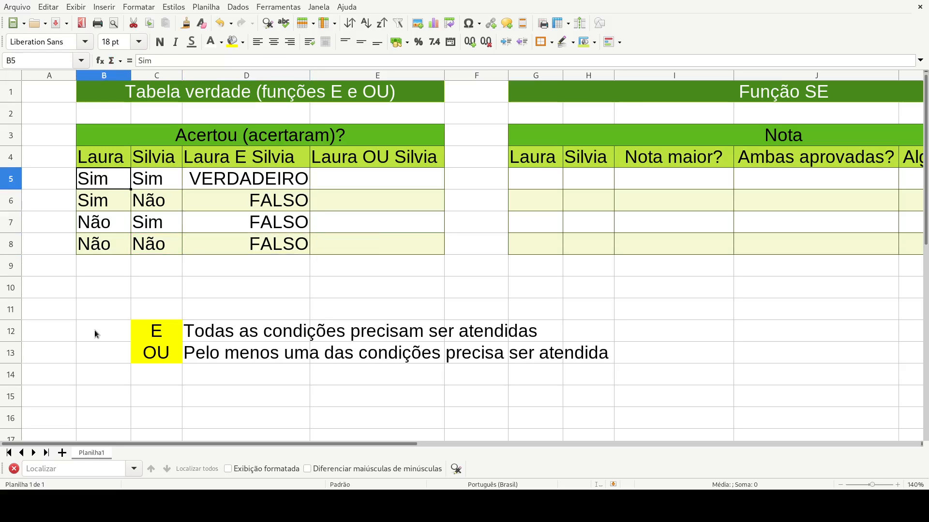
key("shift+Right")
key("Down")
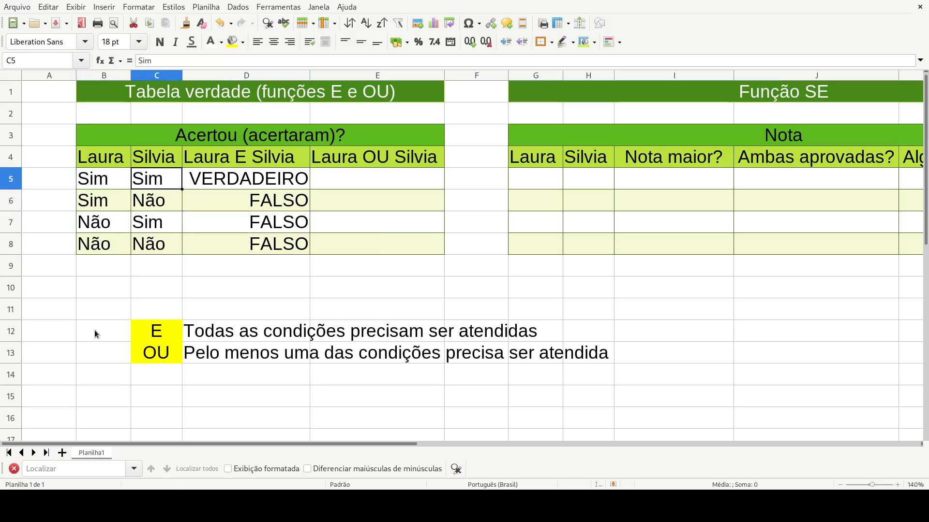
key("Right")
key("Down")
key("Down")
key("Up")
key("Up")
key("Up")
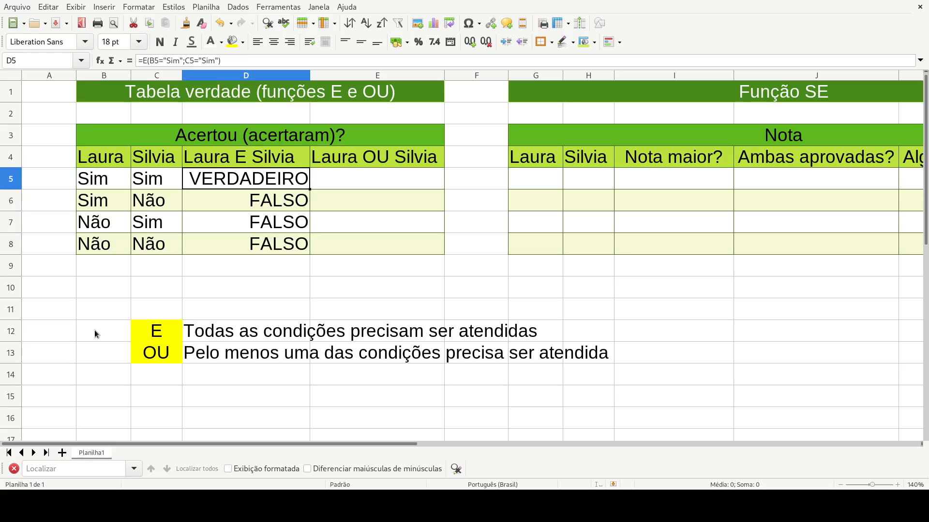
key("Right")
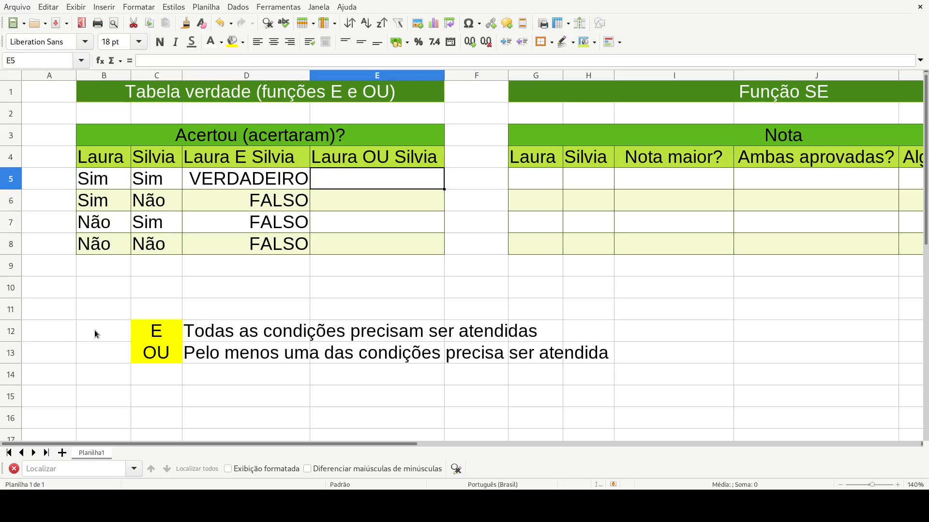
key("Left")
key("Down")
key("Down")
key("Down")
key("Up")
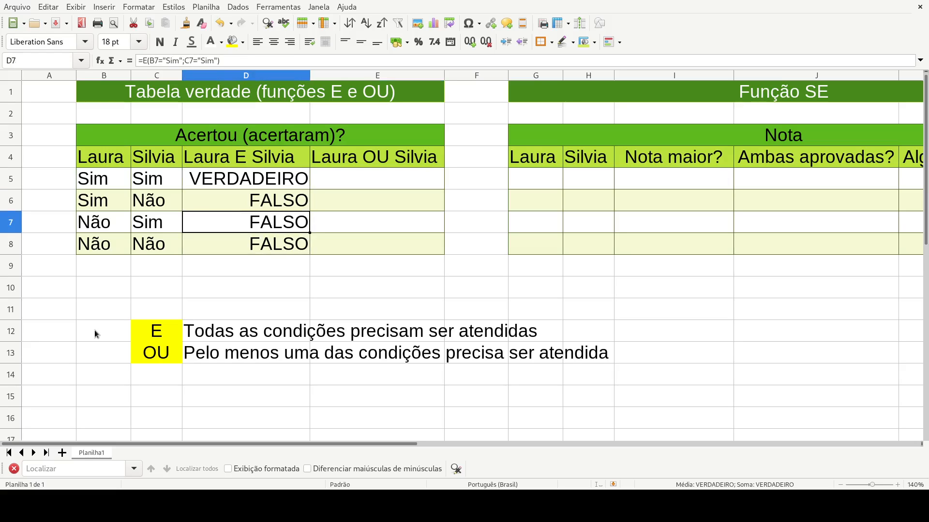
- Start an OU function in E5 with the first condition B5="Sim"
key("Up")
key("Up")
key("Right")
type("=")
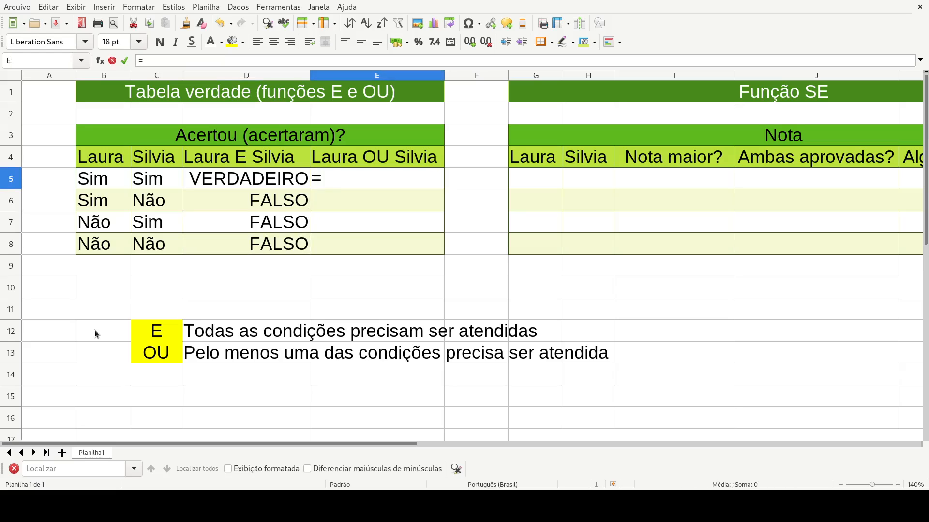
type("ou")
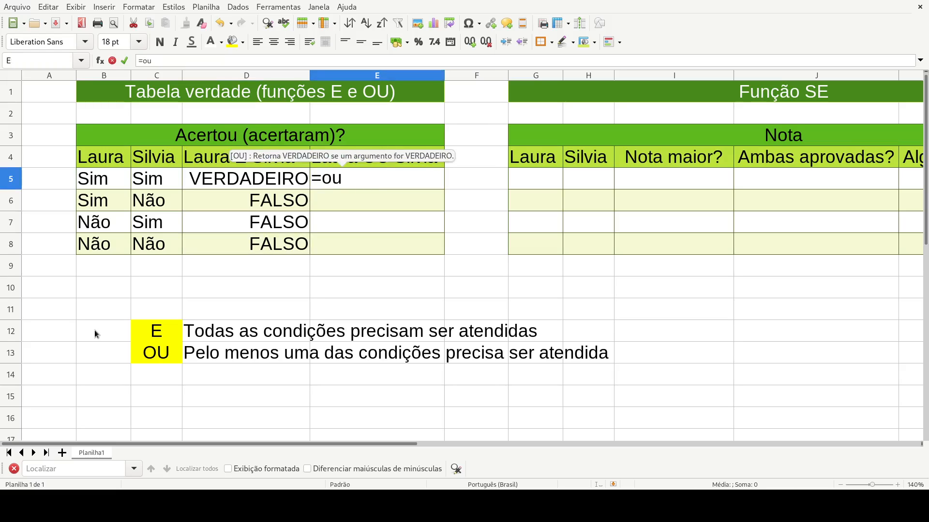
key("BackSpace")
key("BackSpace")
type("O")
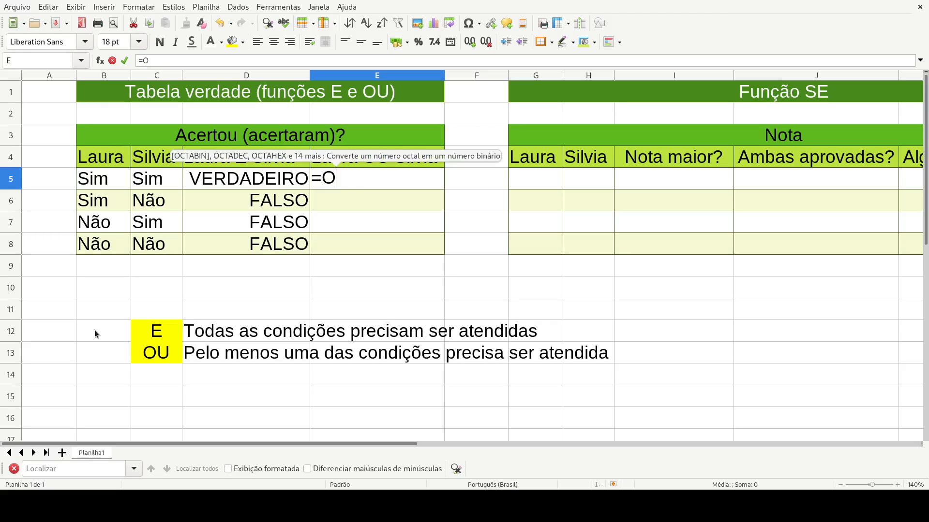
type("U(")
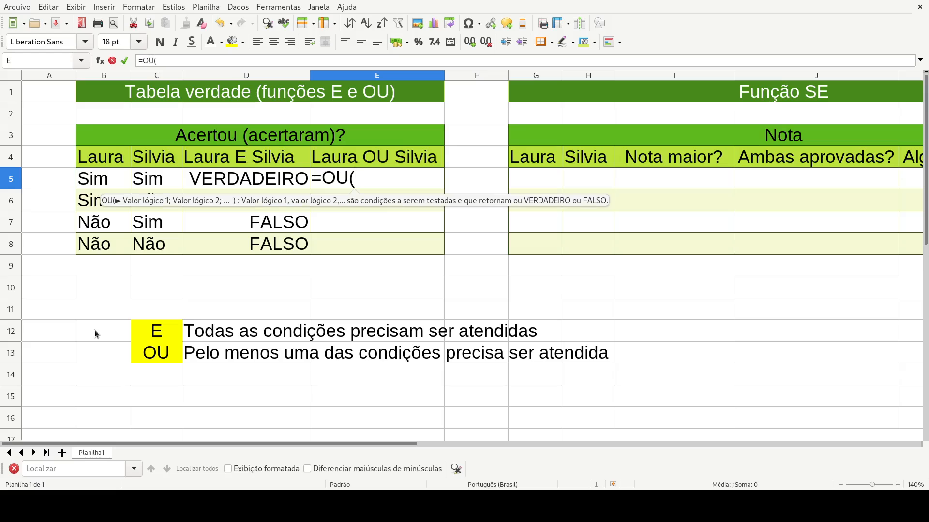
left_click(113, 182)
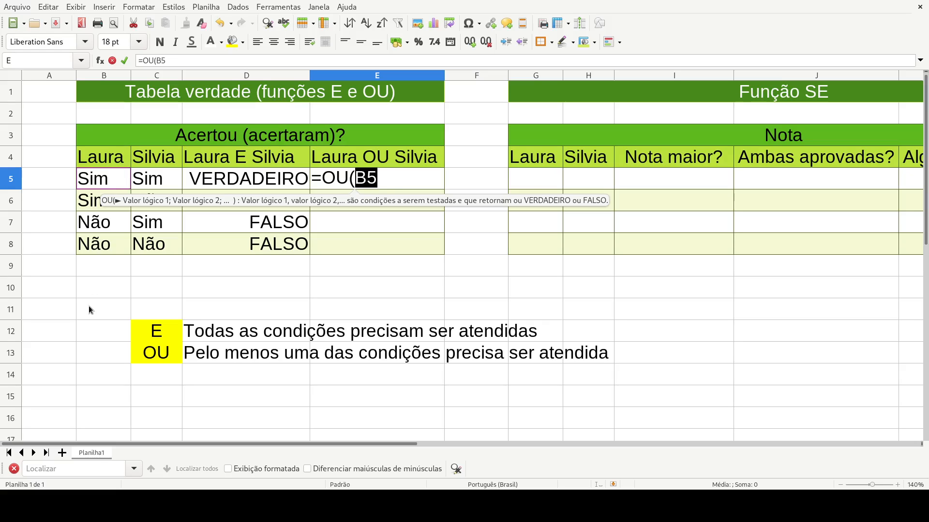
type("=\"Sim\"")
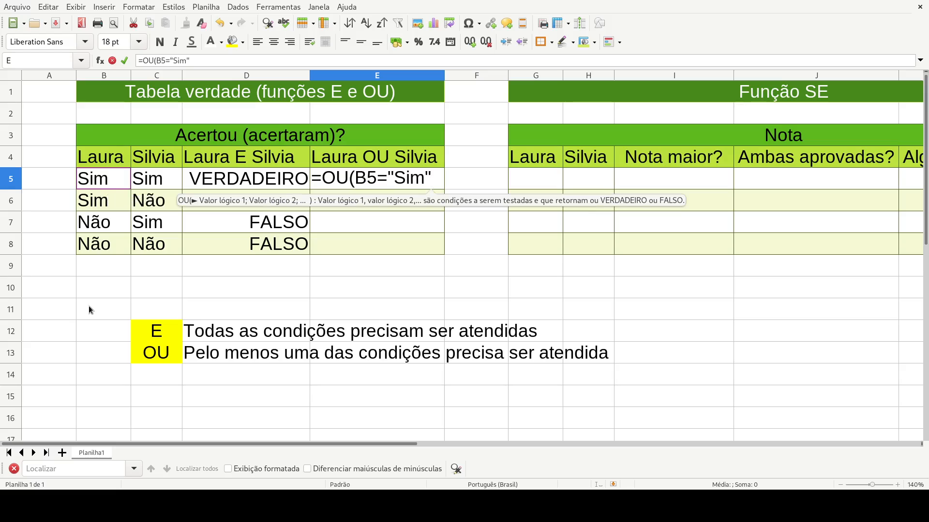
- Add the second condition C5="Sim" to the OU function in E5 and complete the formula
type(";")
left_click(138, 184)
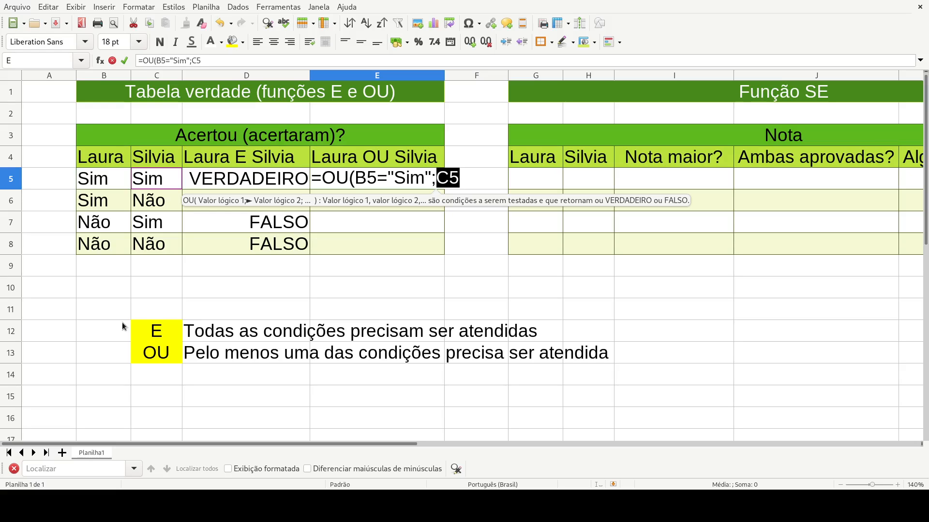
type("=\"Sim")
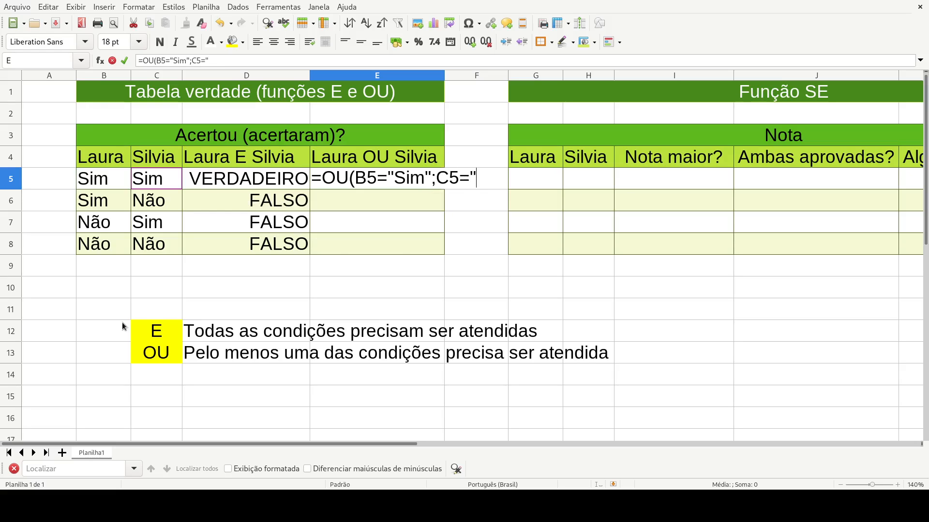
type("\"")
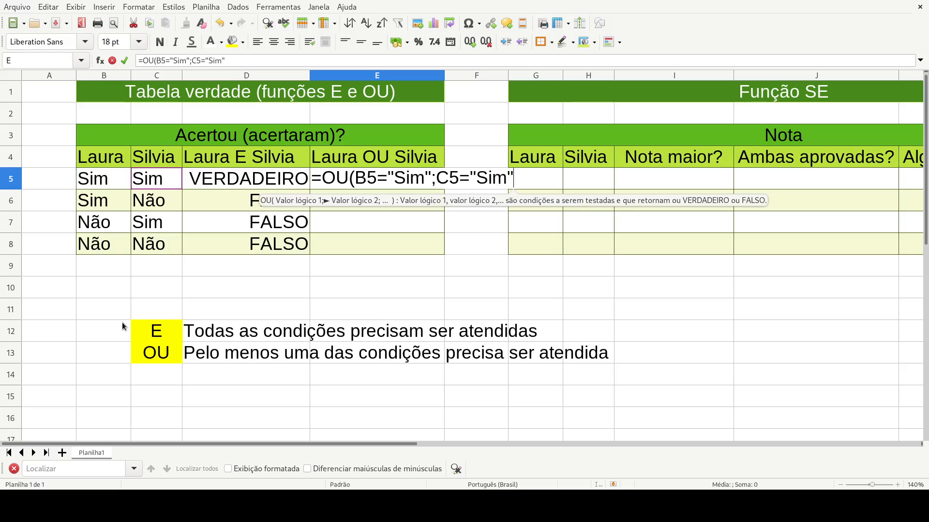
type(")")
key("Return")
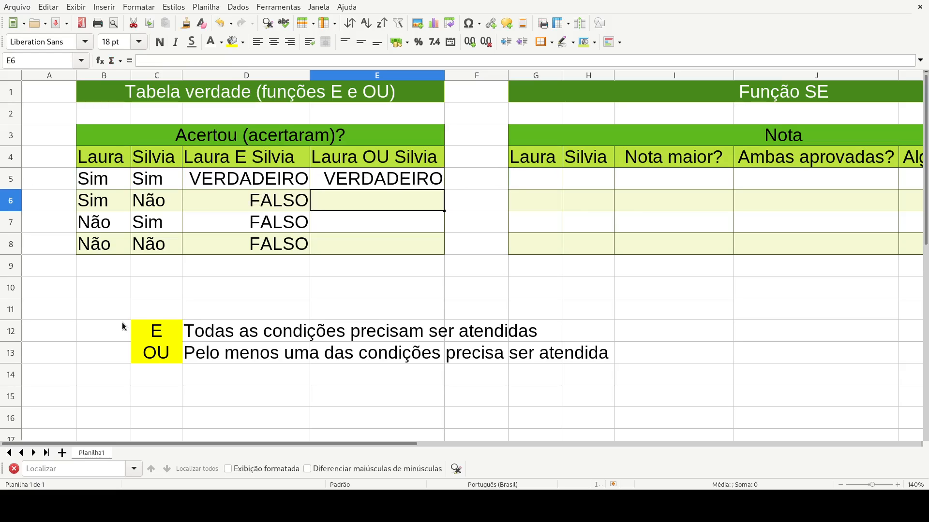
- Start an OU function in E6 with the first condition B6="Sim"
type("=")
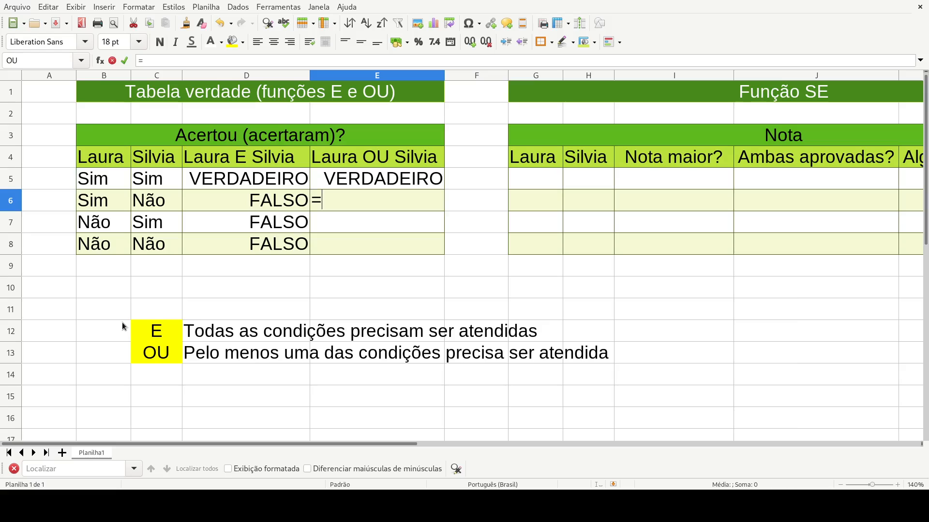
type("ou")
key("BackSpace")
key("BackSpace")
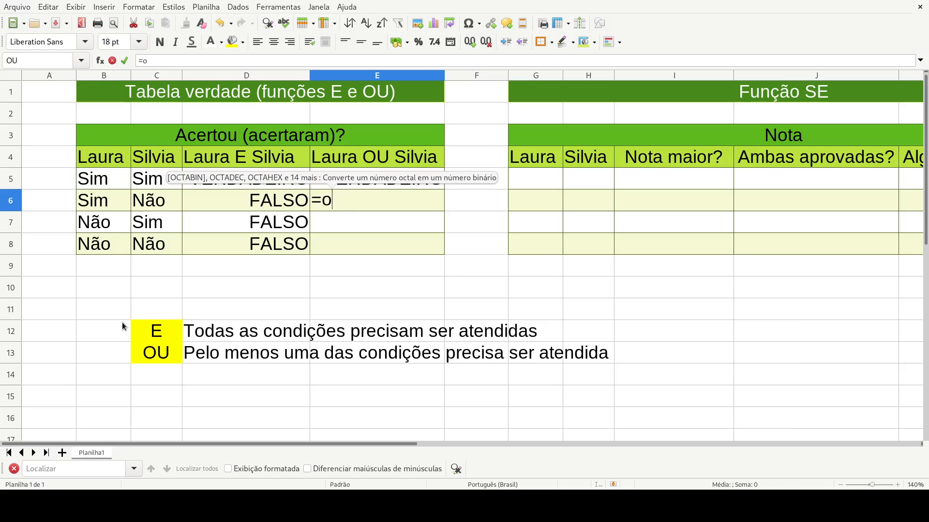
type("OU(")
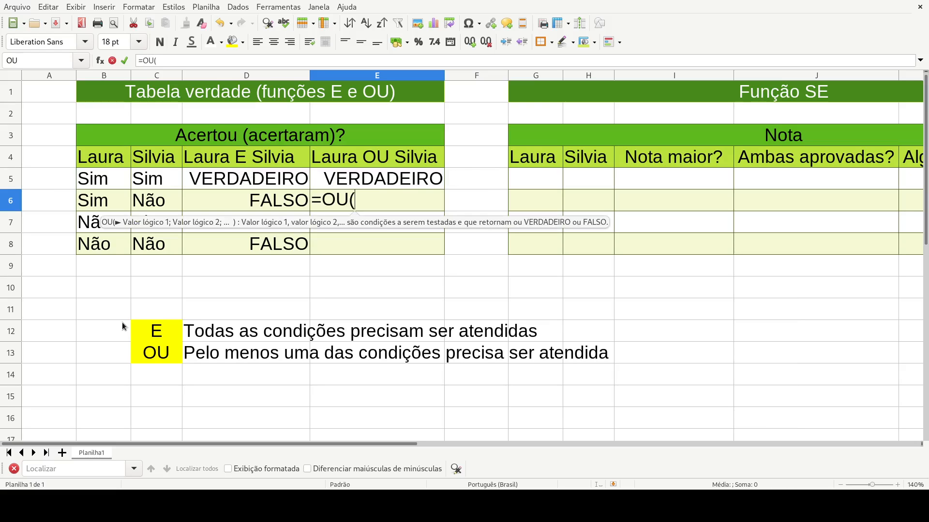
left_click(104, 199)
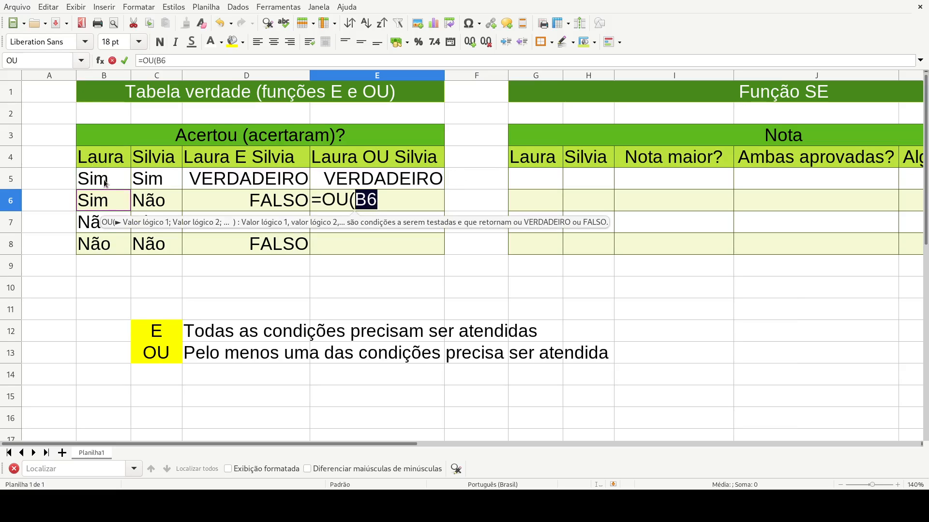
type("=\"Sim")
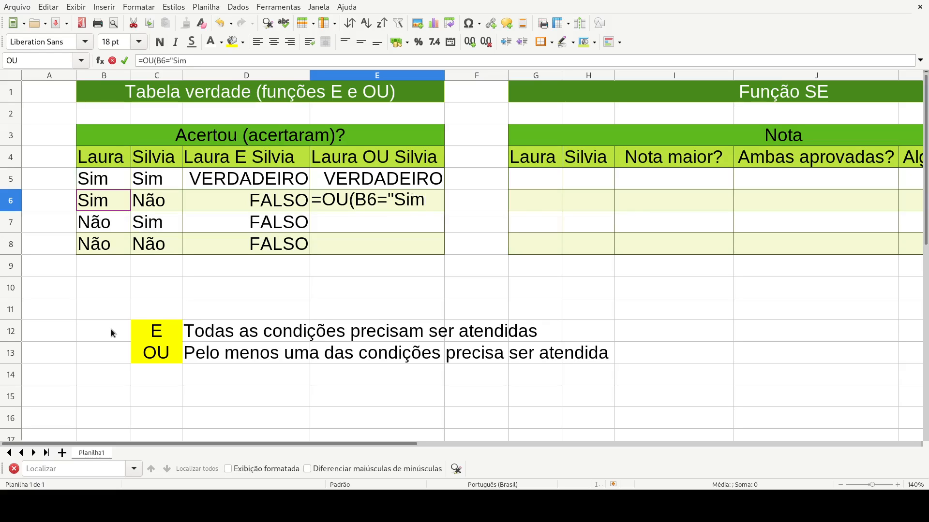
type("\"")
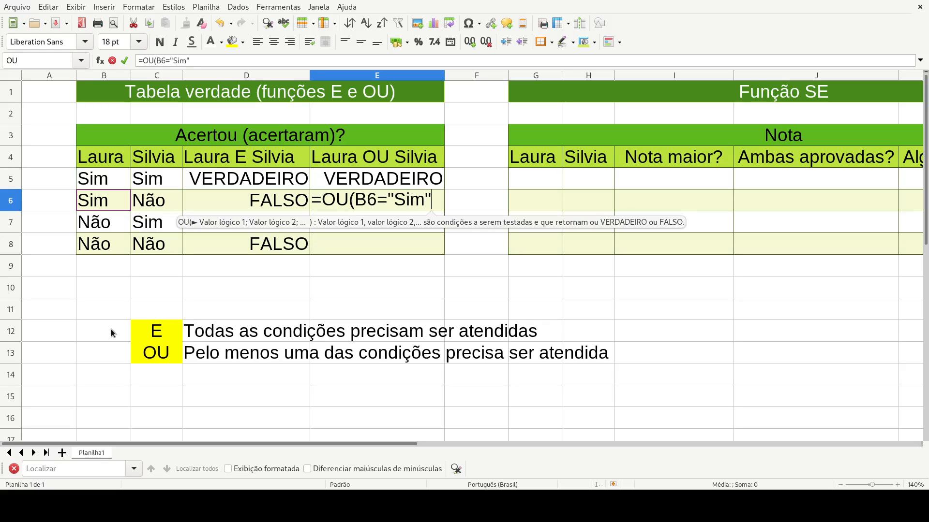
- Add the second condition C6="Sim" to the OU function in E6 and complete the formula
type(";")
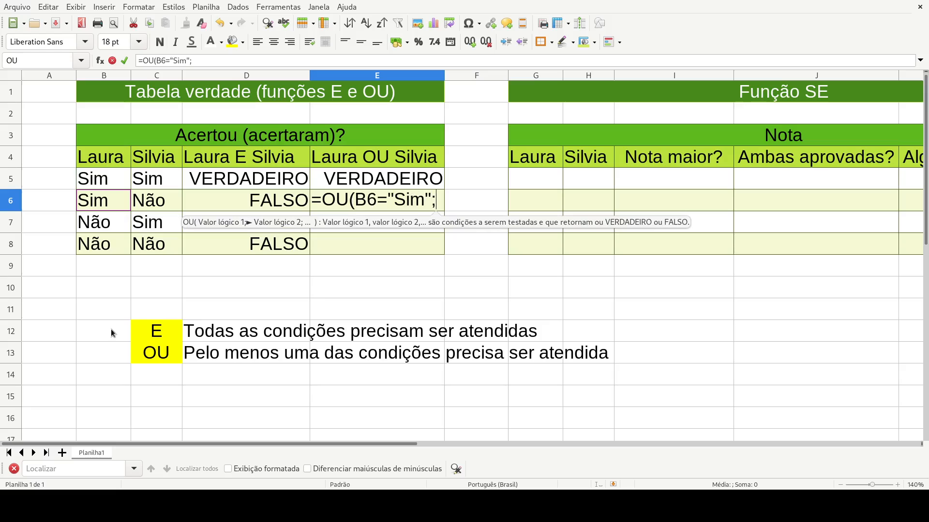
left_click(147, 206)
type("=\"Si")
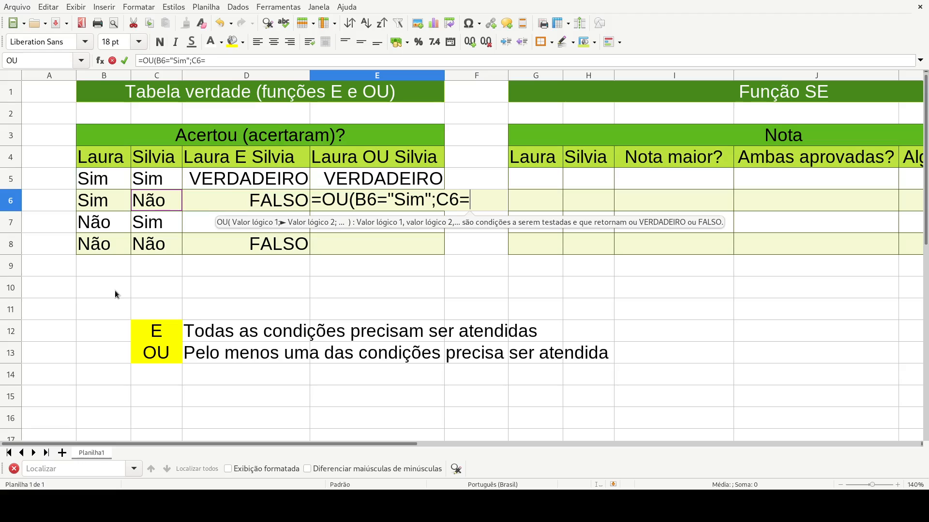
type("m\"")
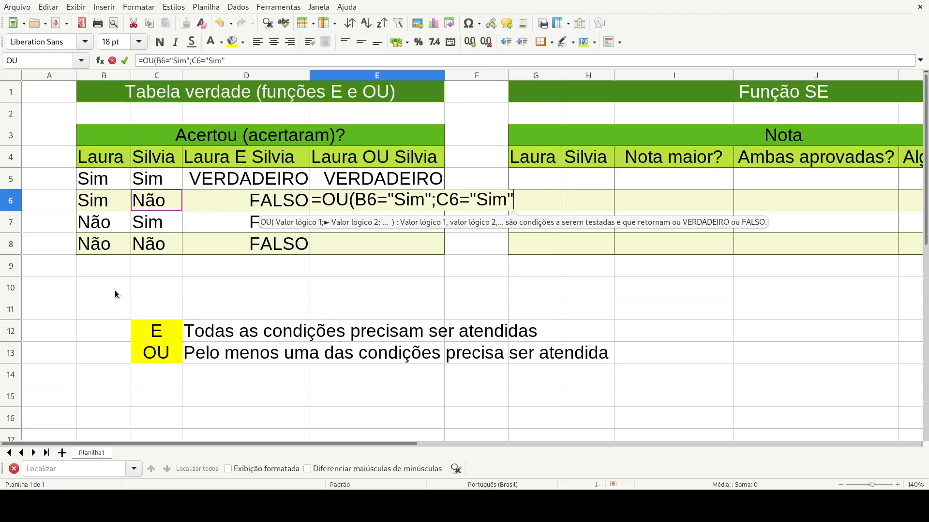
type(")")
key("Return")
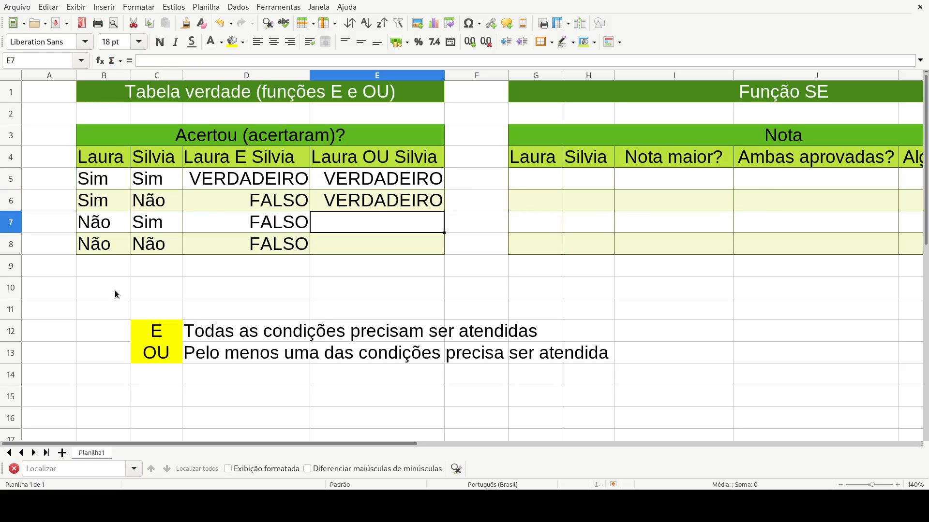
- Compare the E function result in D6 with its column header and the row 6 answers in B6 and C6
key("Up")
key("Left")
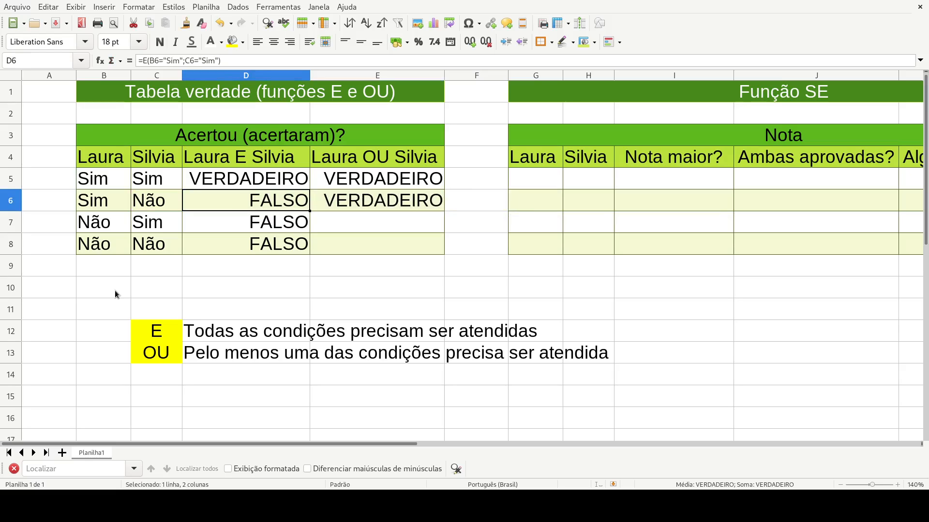
key("Up")
key("Up")
key("Down")
key("Down")
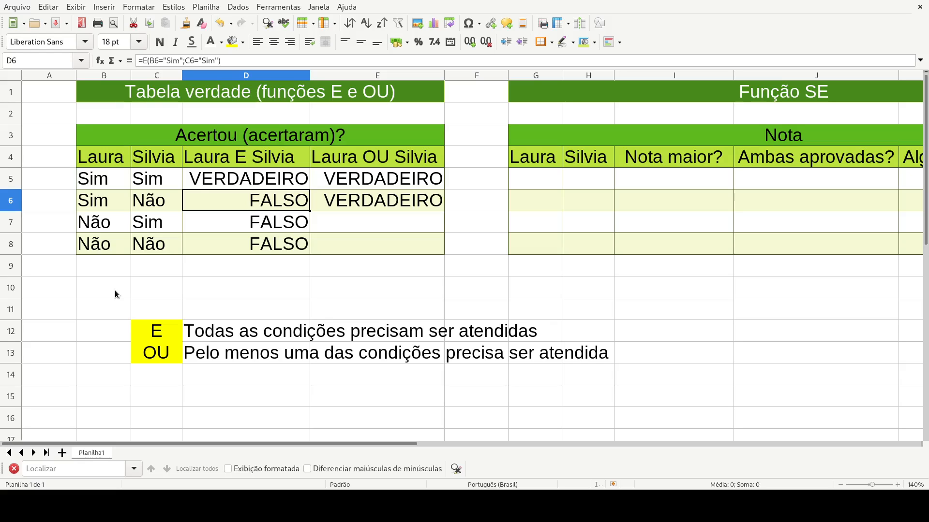
key("Left")
key("shift+Left")
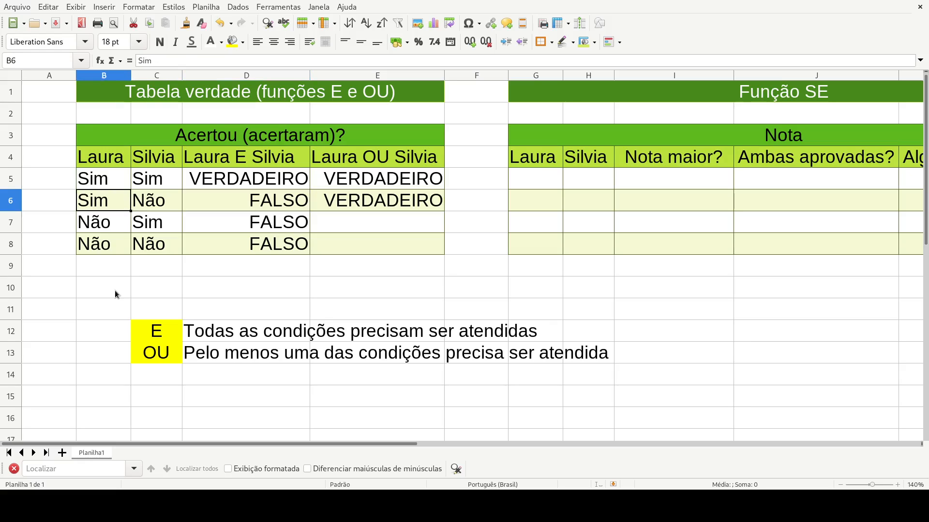
key("Left")
key("Right")
key("shift+Right")
key("Right")
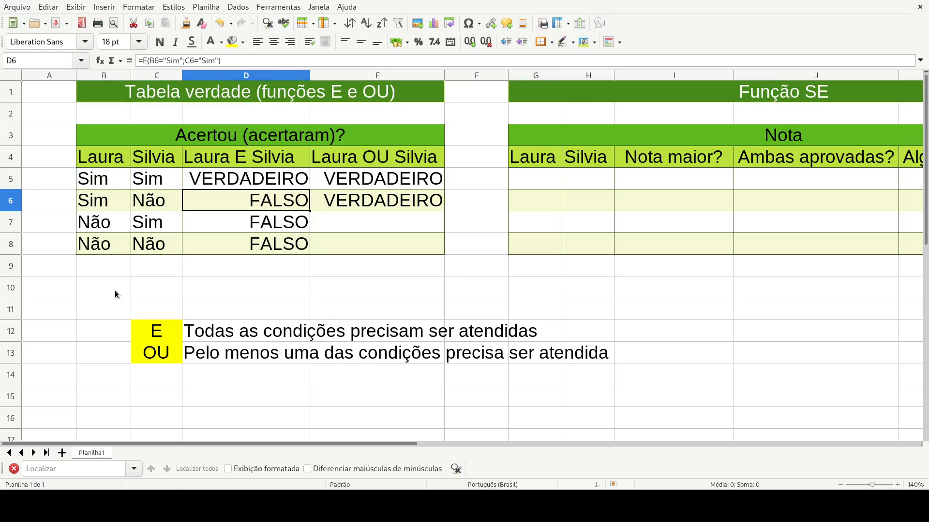
- Review the OU column from its header down to E7 and compare E6 with the answers in B6 and C6
key("Right")
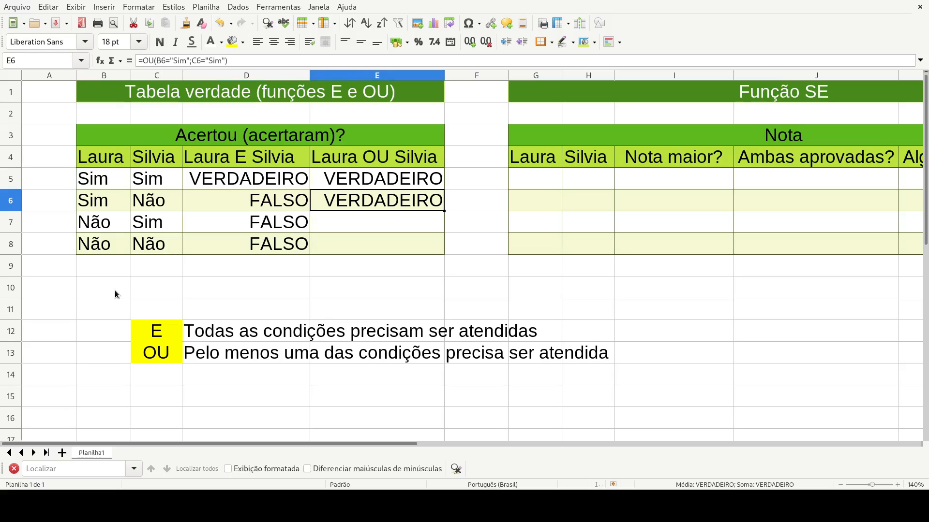
key("Up")
key("Up")
key("Down")
key("Down")
key("Up")
key("Up")
key("Down")
key("Down")
key("Down")
key("Up")
key("Left")
key("Left")
key("Left")
key("Right")
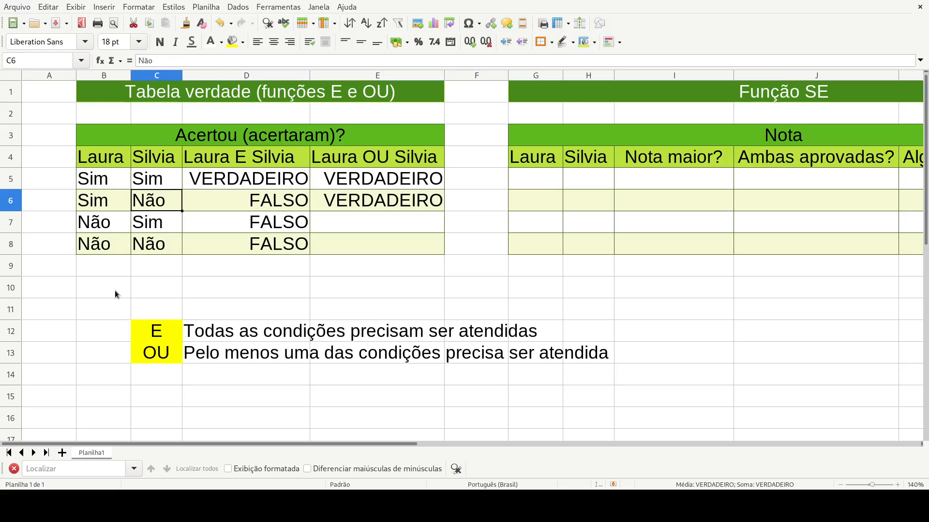
- Start an OU function in E7 with the first condition B7="Sim"
key("Right")
key("Right")
key("Down")
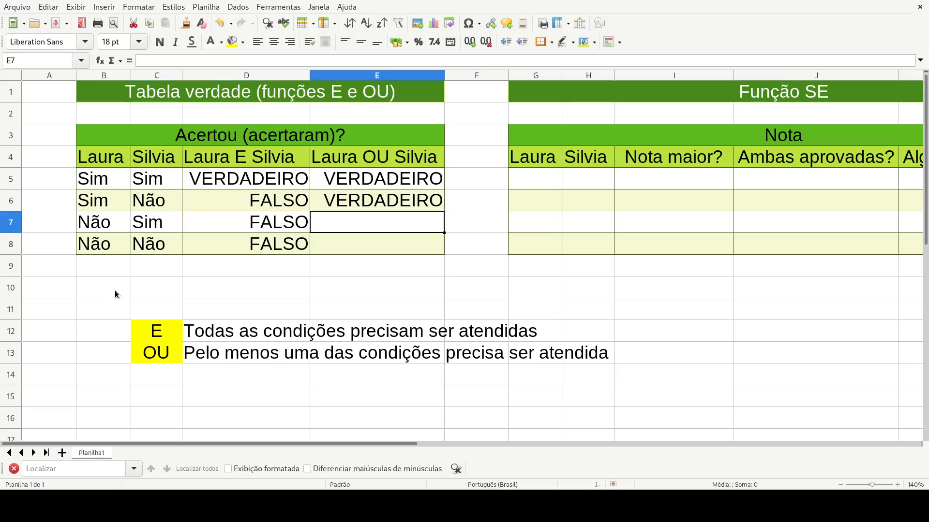
type("=")
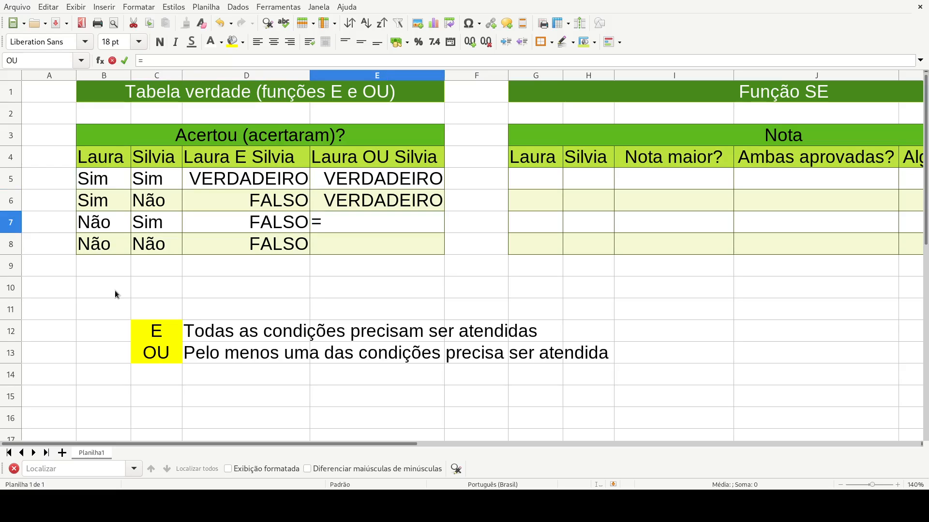
type("ou(")
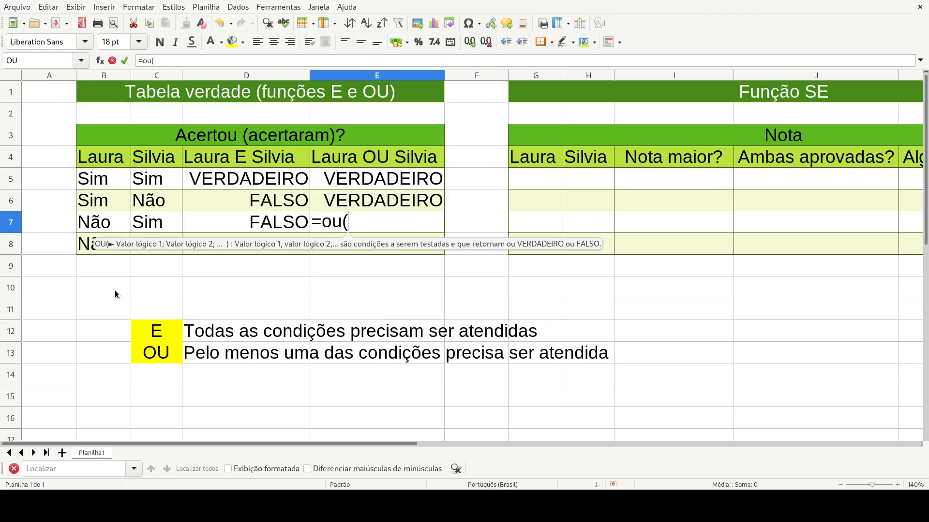
left_click(80, 222)
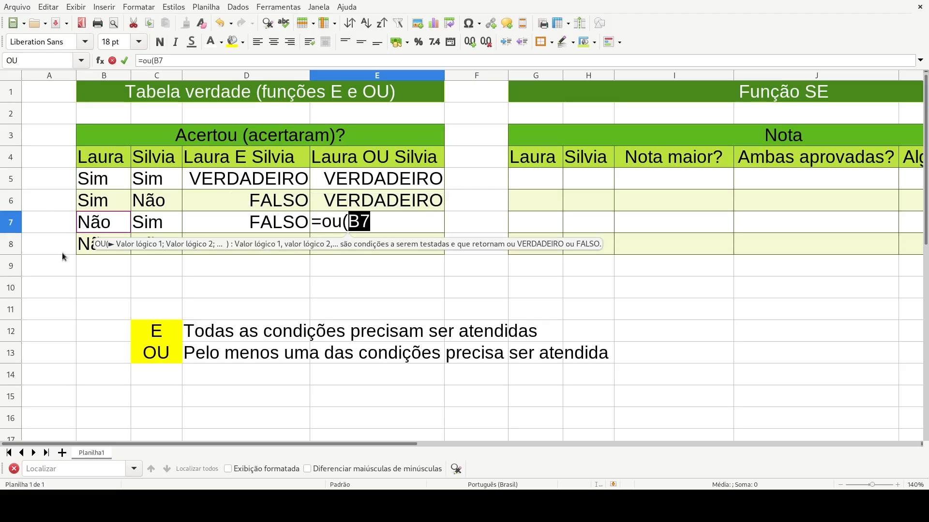
type("=\"Sim")
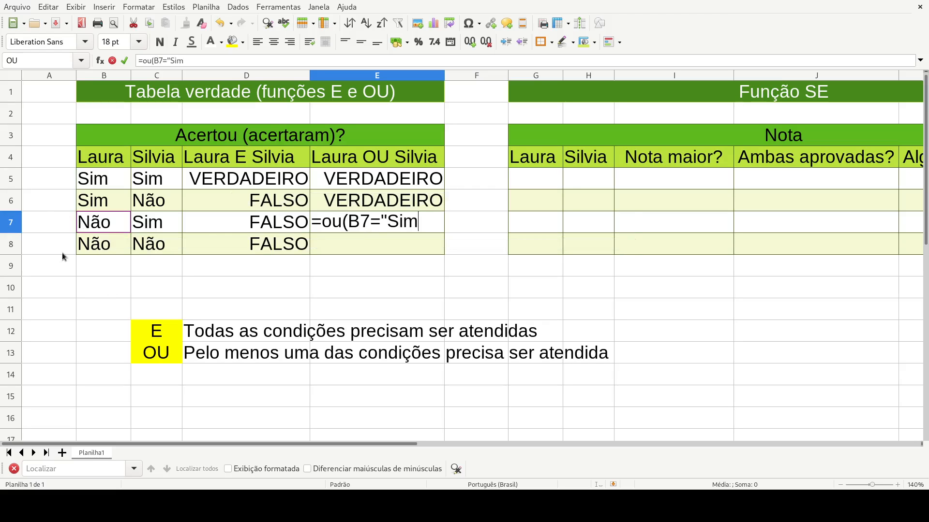
type("\";")
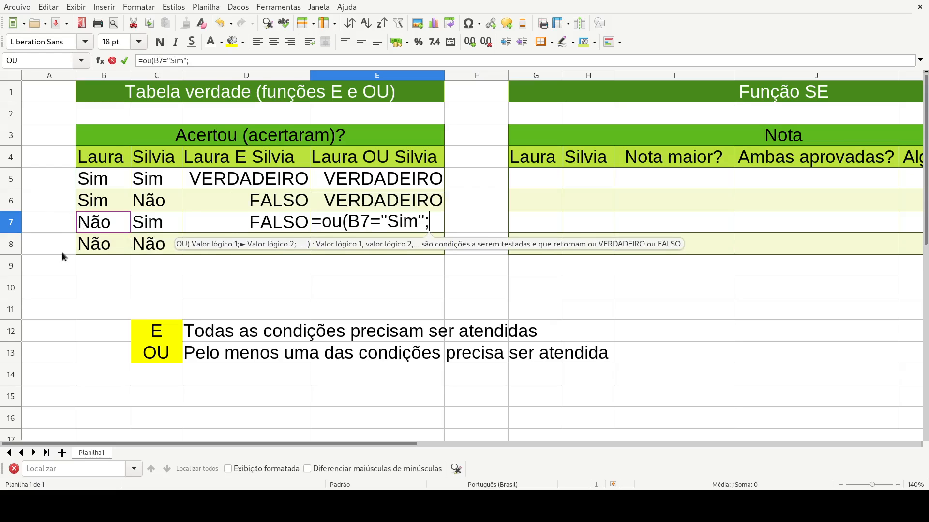
- Add the second condition C7="Sim" to the OU function in E7 and complete the formula
left_click(166, 215)
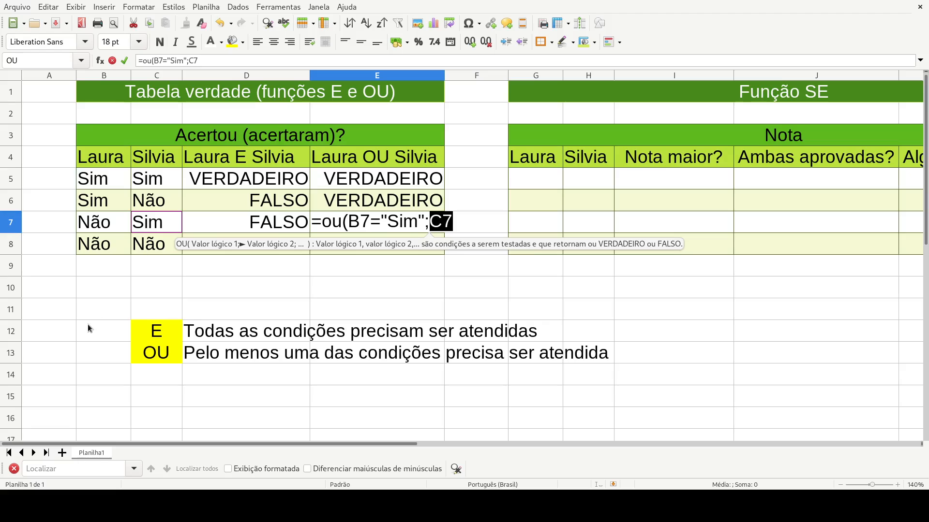
type("=\"Sim\"")
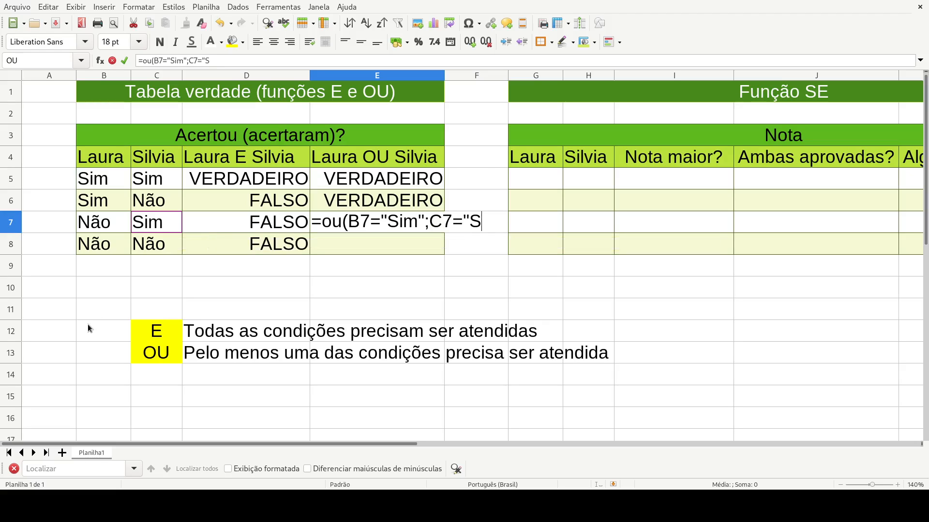
type(")")
key("Return")
- Enter an OU function in E8 that tests the conditions B8="Sim" and C8="Sim"
type("=")
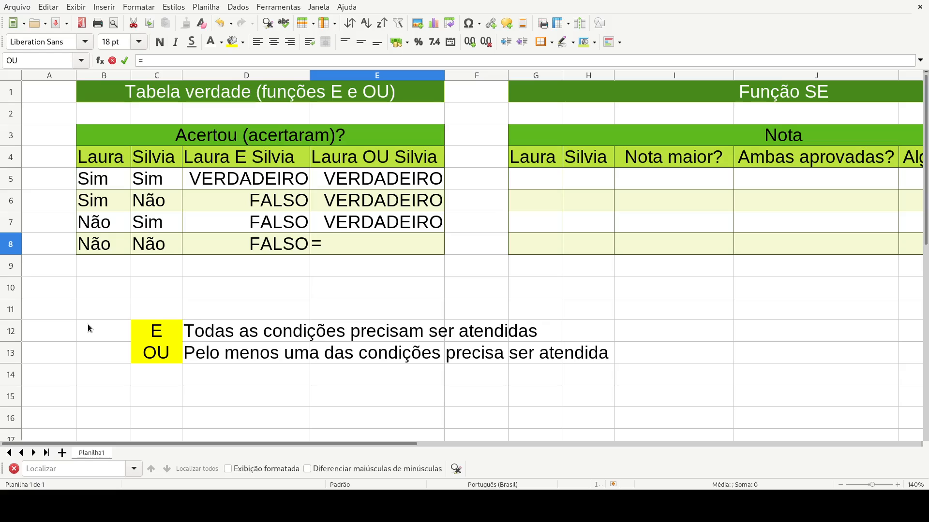
type("ou(")
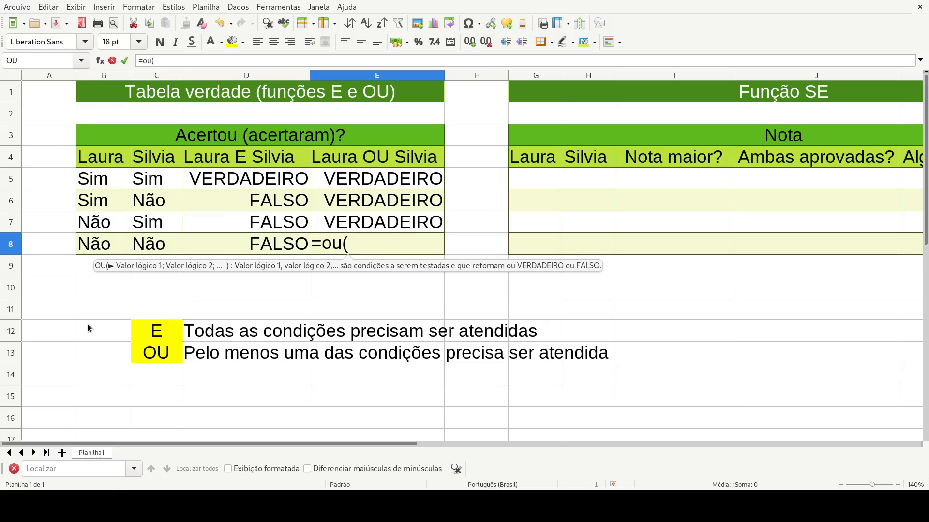
left_click(85, 245)
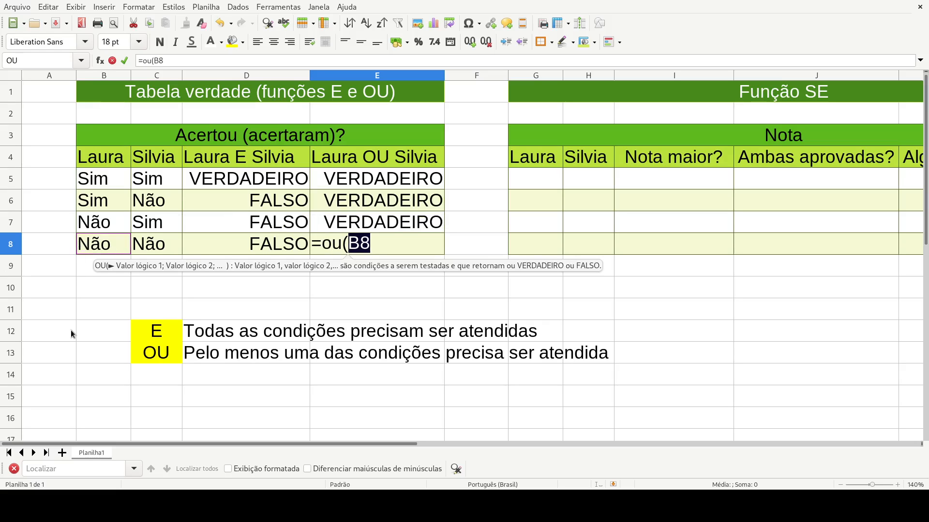
type("=\"S")
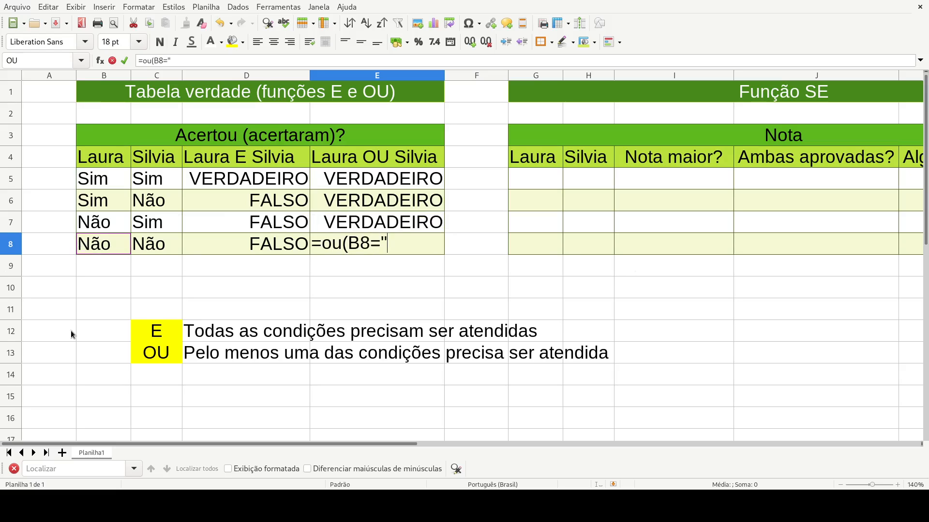
type("im\";")
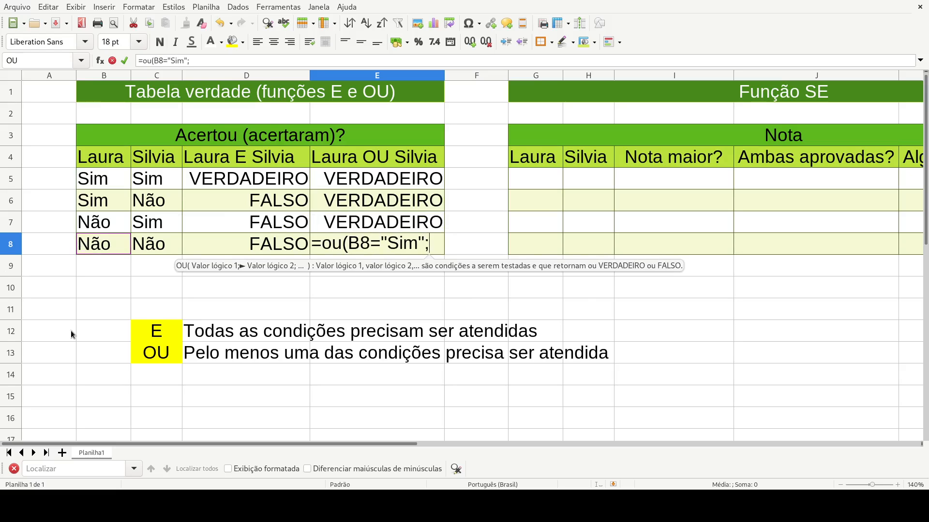
left_click(156, 237)
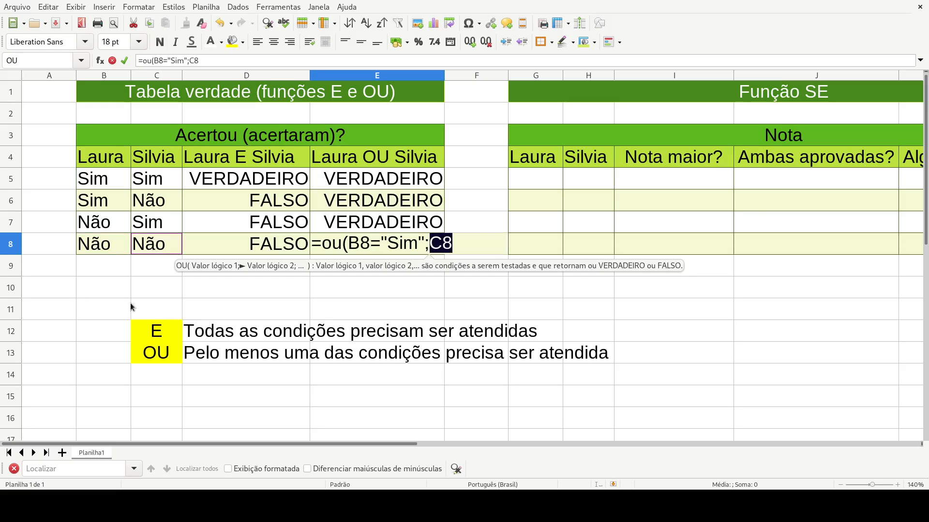
type("=\"Sim\"")
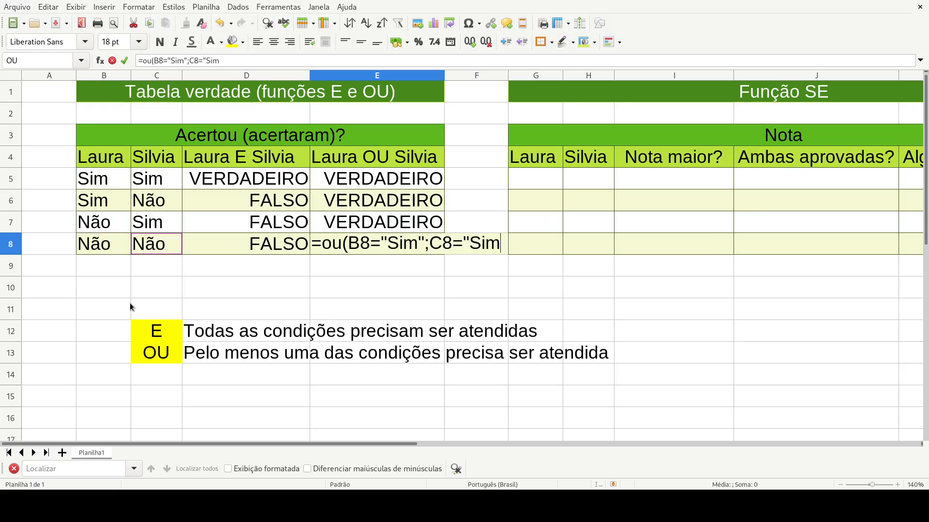
type(")")
key("Return")
- Review the OU formulas and results in column E, going through cells E5 to E8
key("Up")
key("Up")
key("Up")
key("Up")
key("Down")
key("Down")
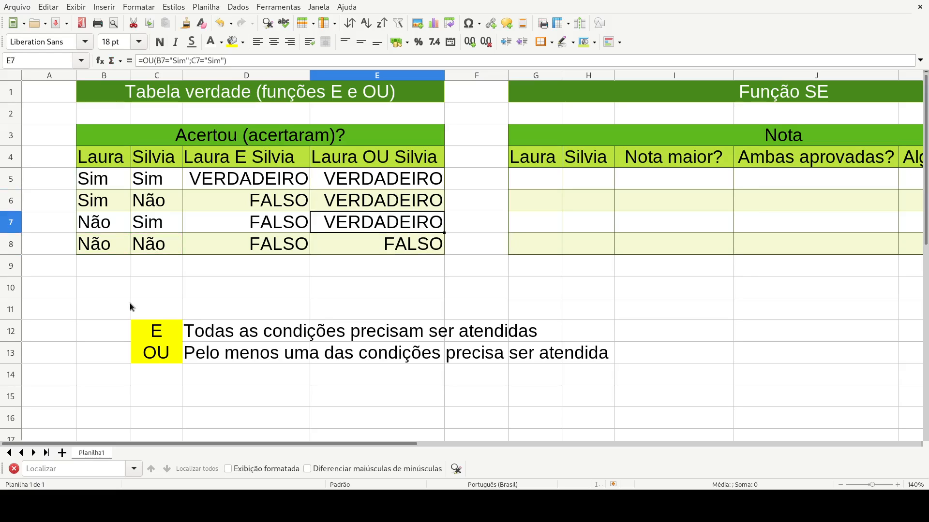
key("Down")
key("Down")
key("Down")
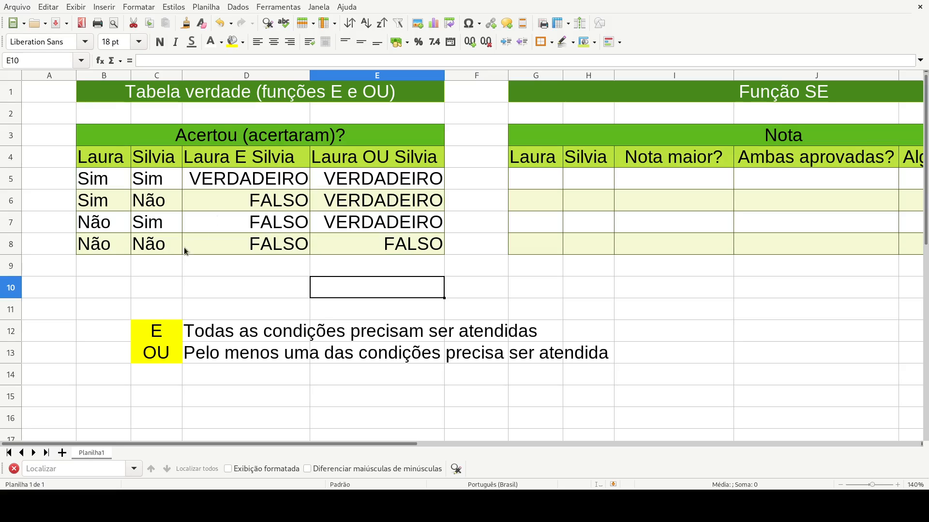
- Review the rules for the E and OU functions in rows 12 and 13 below the truth table
left_click(138, 332)
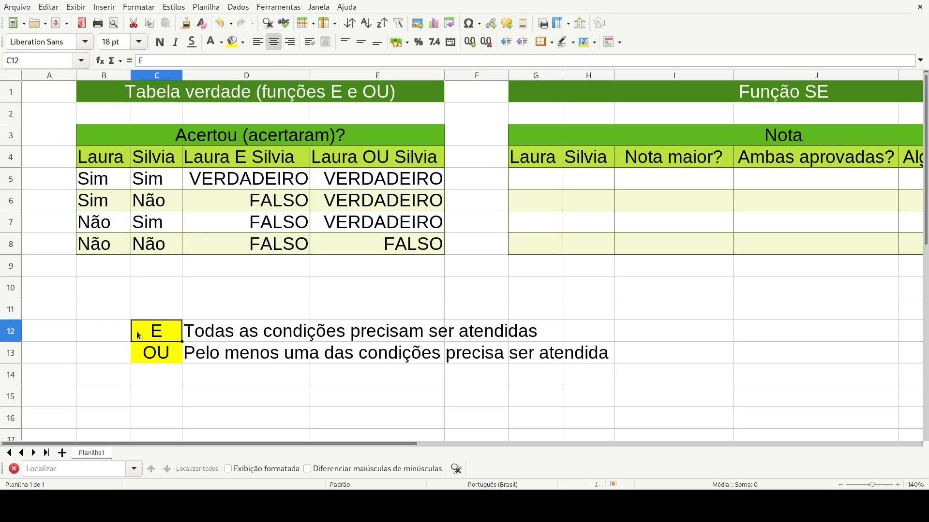
left_click_drag(109, 325, 142, 324)
left_click(145, 326)
left_click(158, 353)
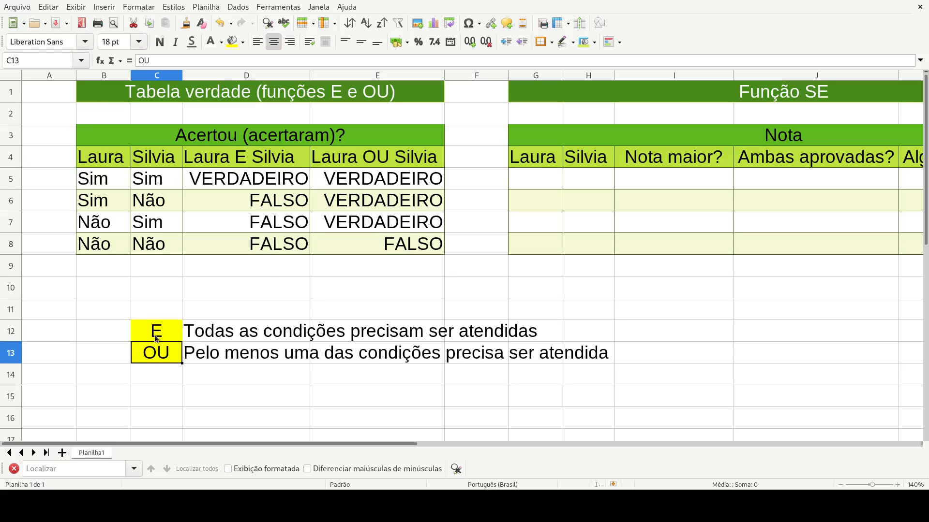
left_click(152, 331)
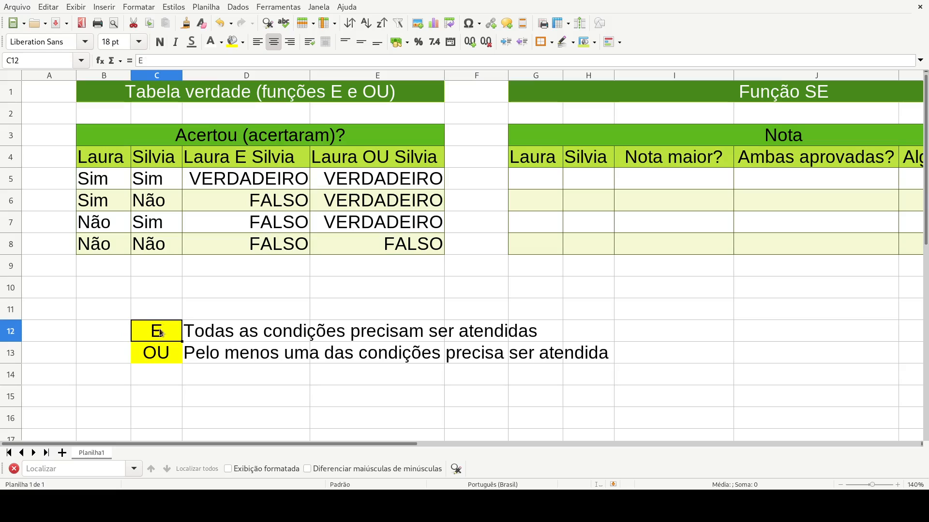
left_click(164, 357)
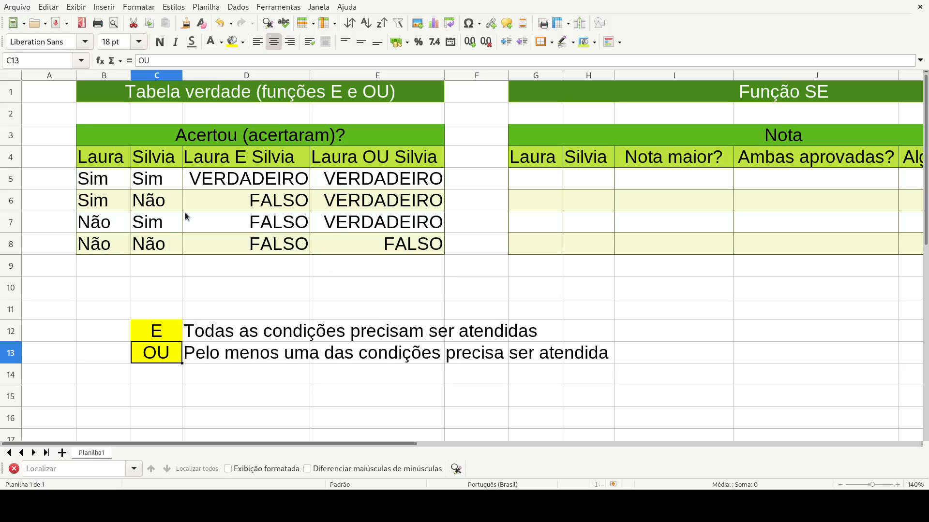
- Compare the Sim answers in B5:C7 with the OU results in E5:E7, the column header in E4 and the result in E8
left_click_drag(93, 181, 141, 229)
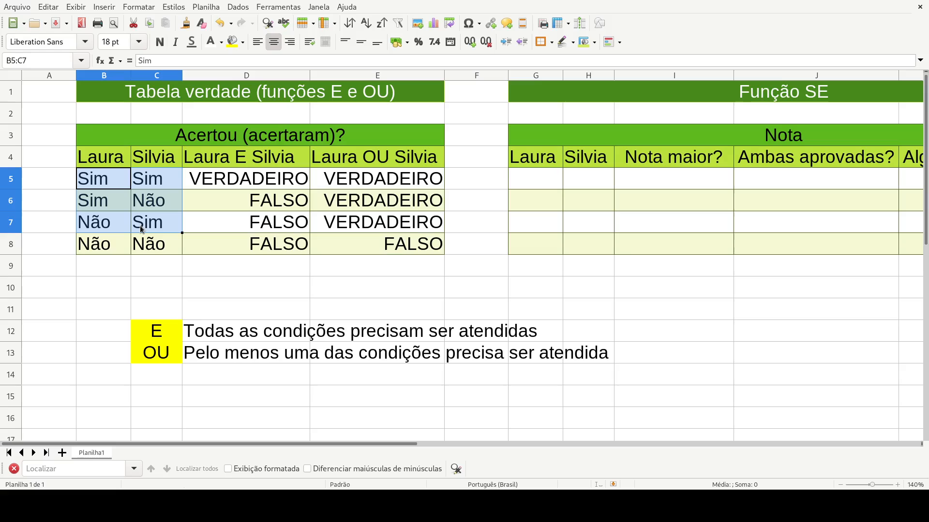
left_click(115, 176)
left_click(59, 192)
left_click_drag(103, 180, 124, 207)
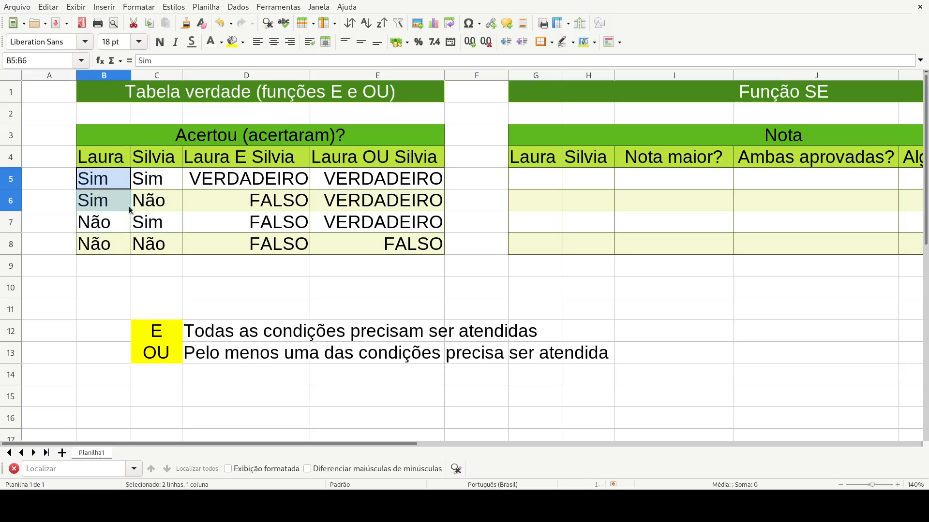
left_click(148, 226)
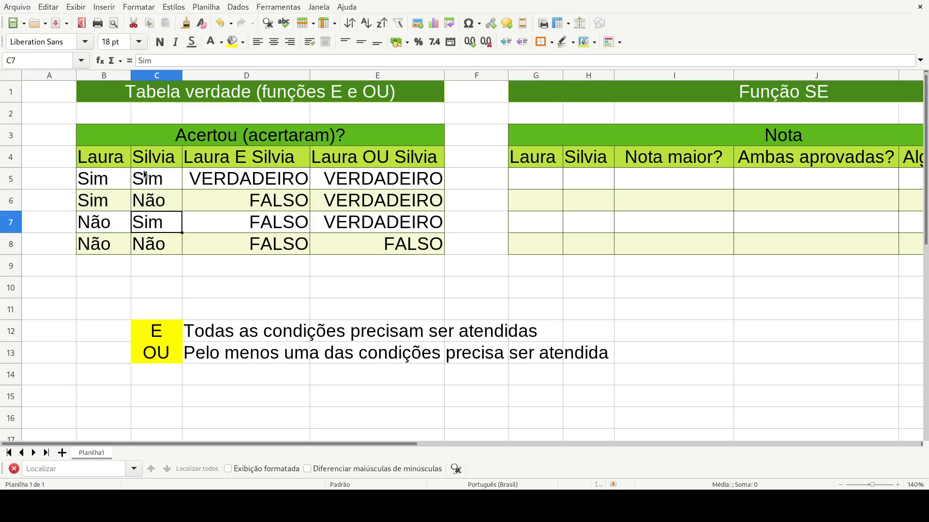
left_click_drag(384, 176, 382, 226)
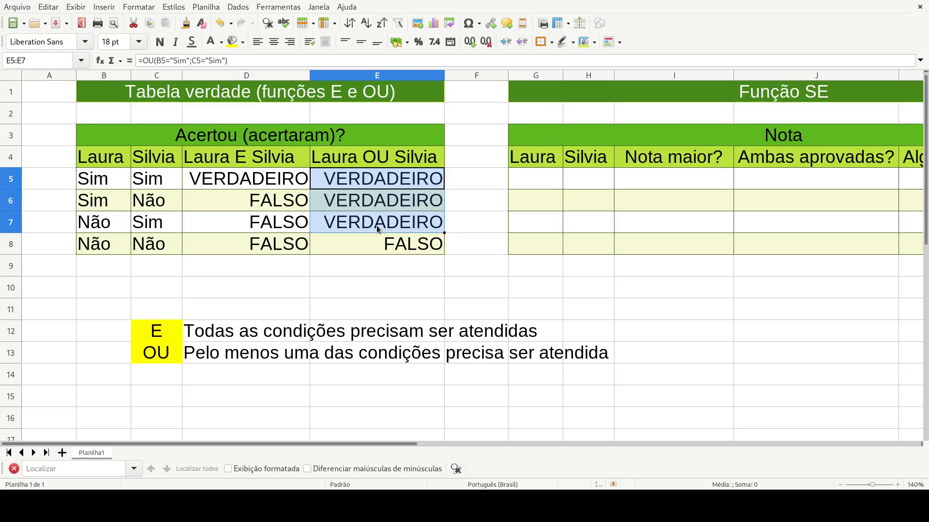
left_click(374, 160)
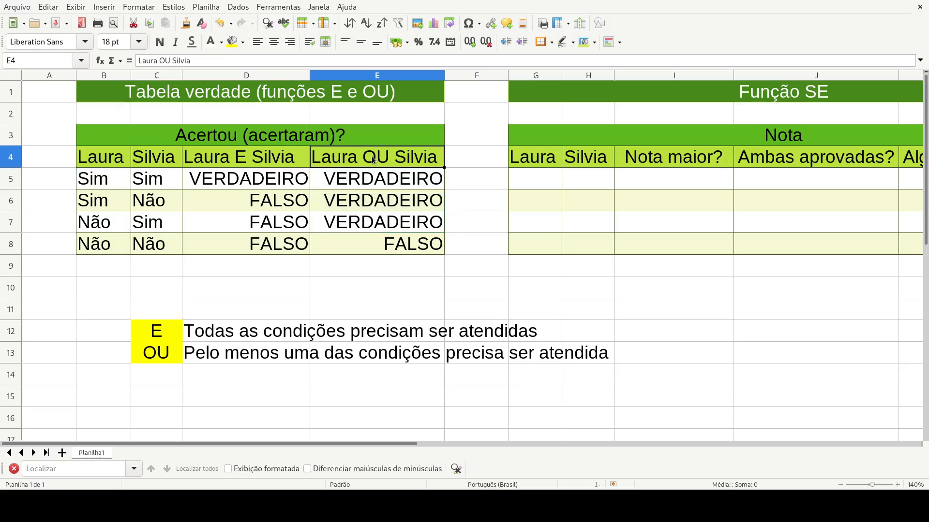
left_click(339, 247)
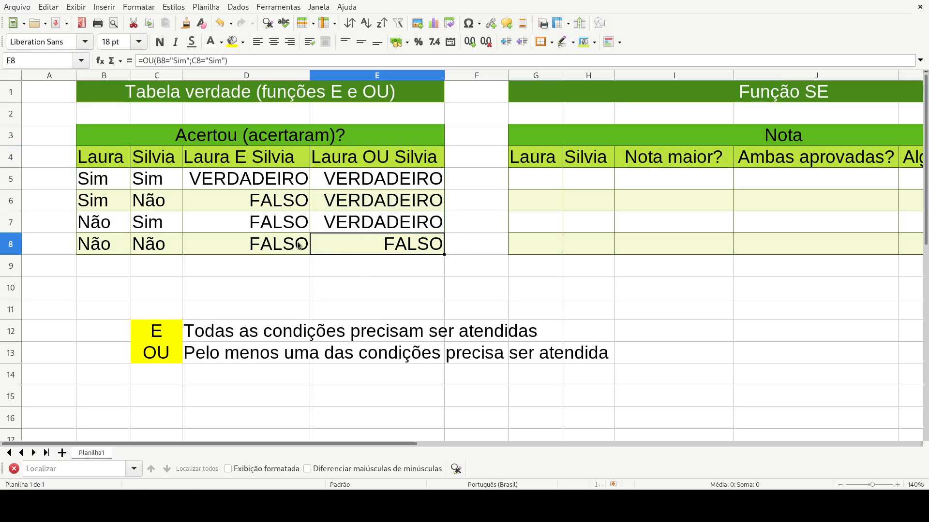
left_click(228, 308)
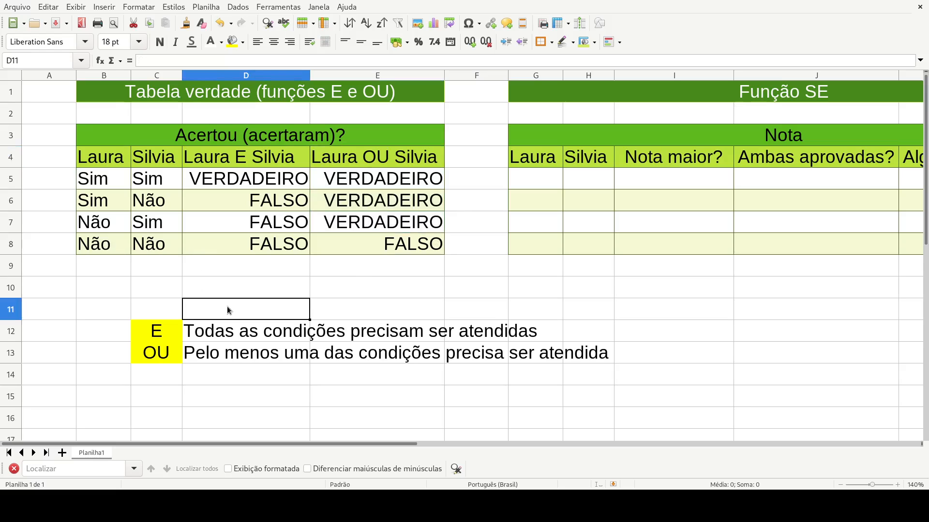